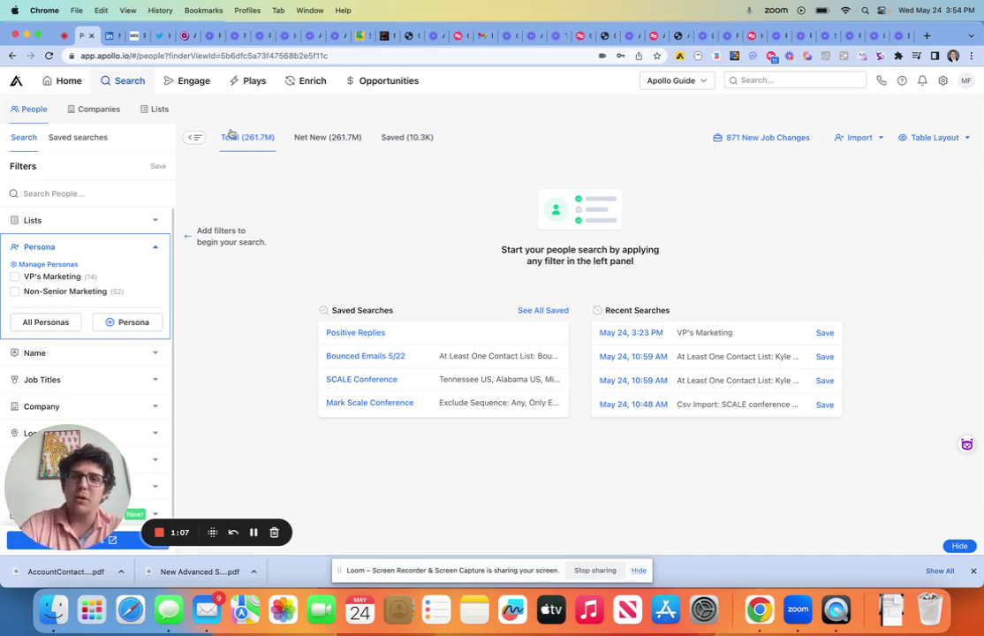
# View the net new people in the search results and then switch to the saved contacts.
pyautogui.click(298, 139)
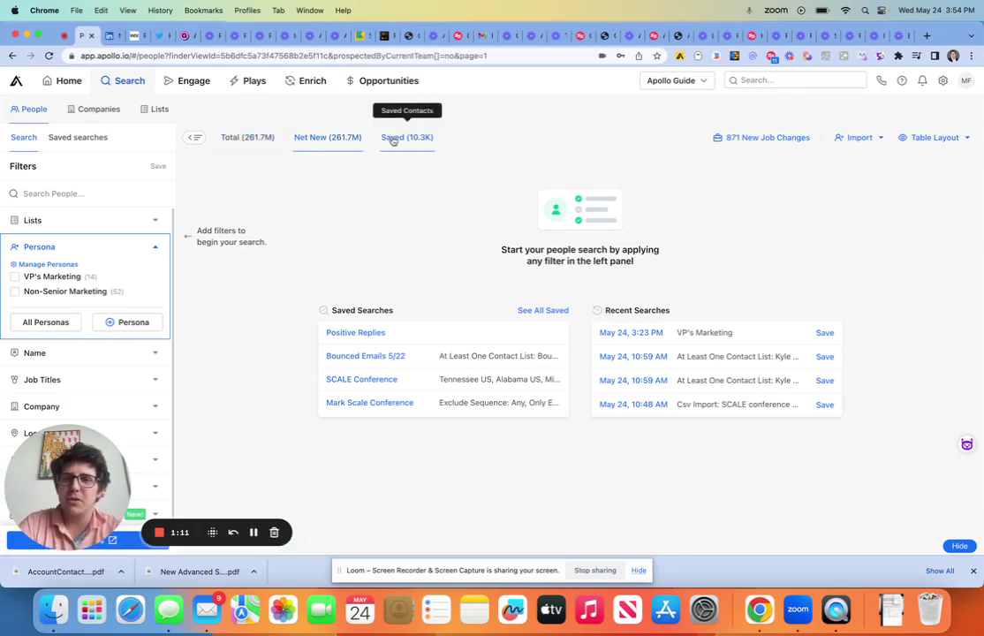
pyautogui.click(394, 139)
pyautogui.click(396, 140)
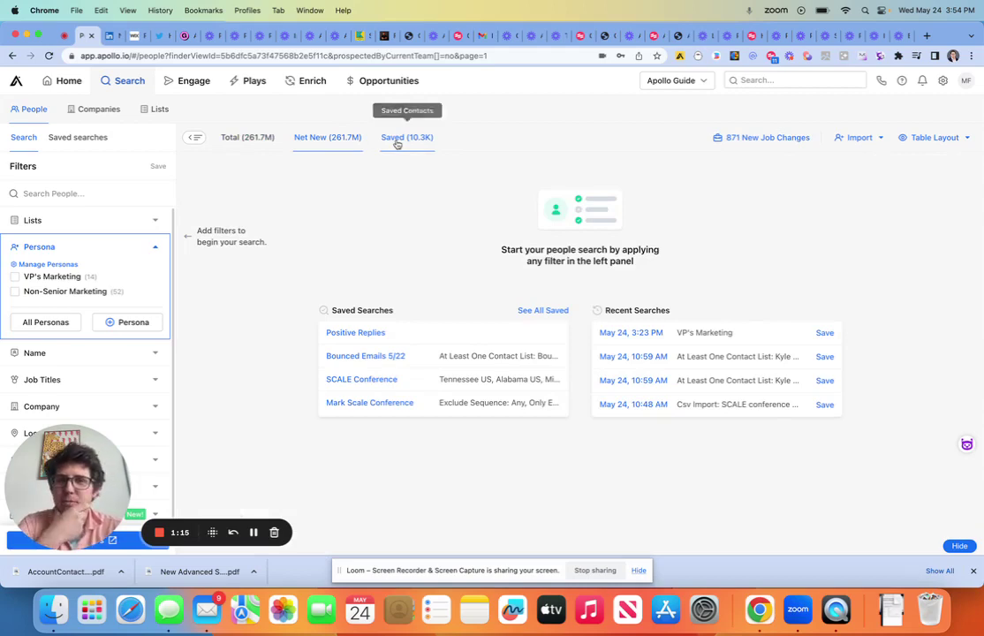
pyautogui.click(397, 144)
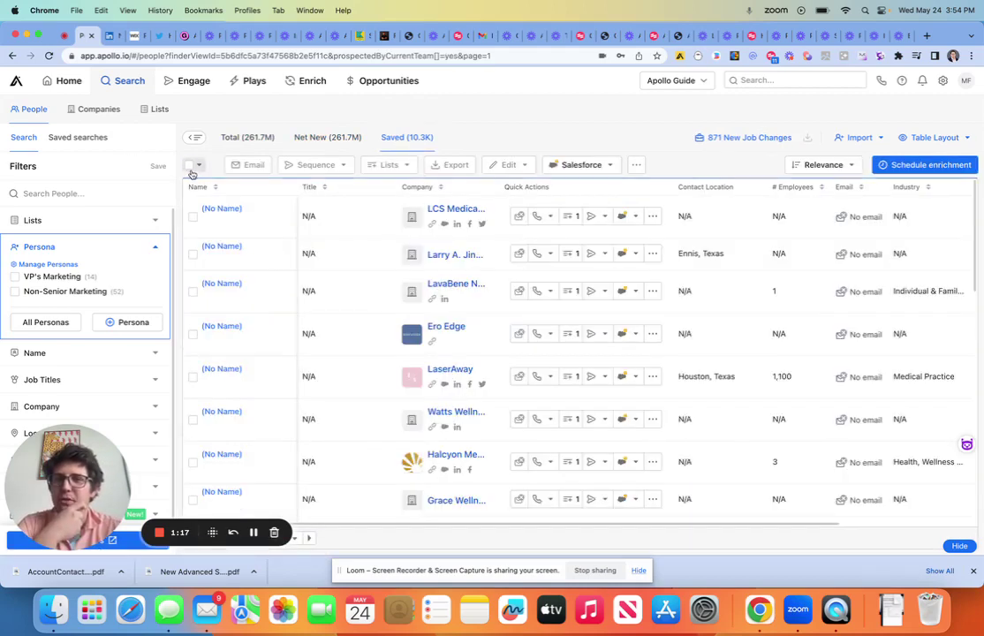
# Try to select all saved contacts in the people results in bulk.
pyautogui.click(197, 165)
pyautogui.click(190, 212)
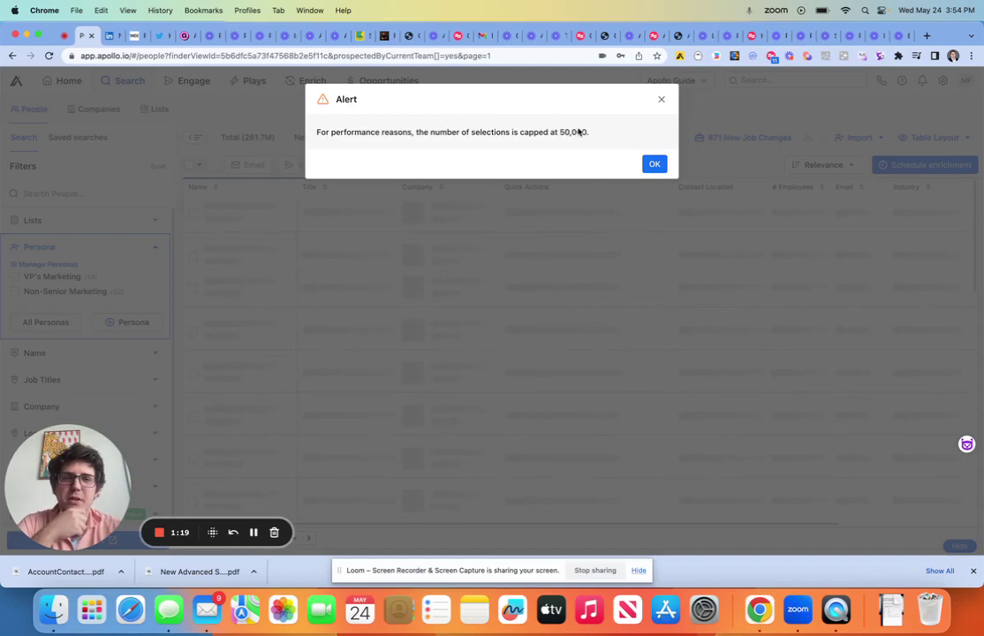
pyautogui.click(647, 164)
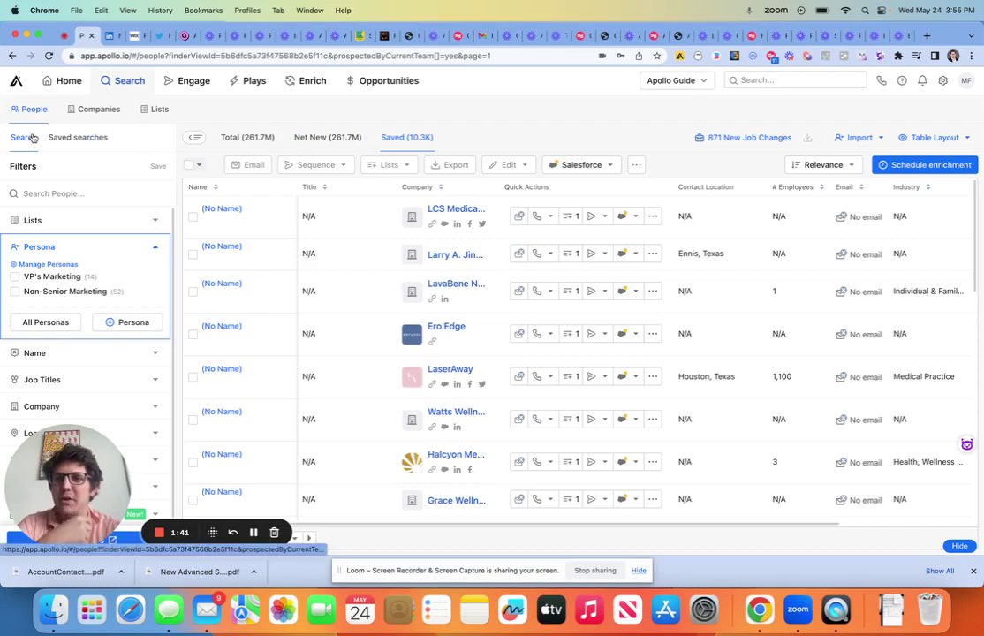
# Open the full set of people filters and examine the custom fields available for contacts and the other filter categories.
pyautogui.moveTo(66, 460); pyautogui.dragTo(840, 59)
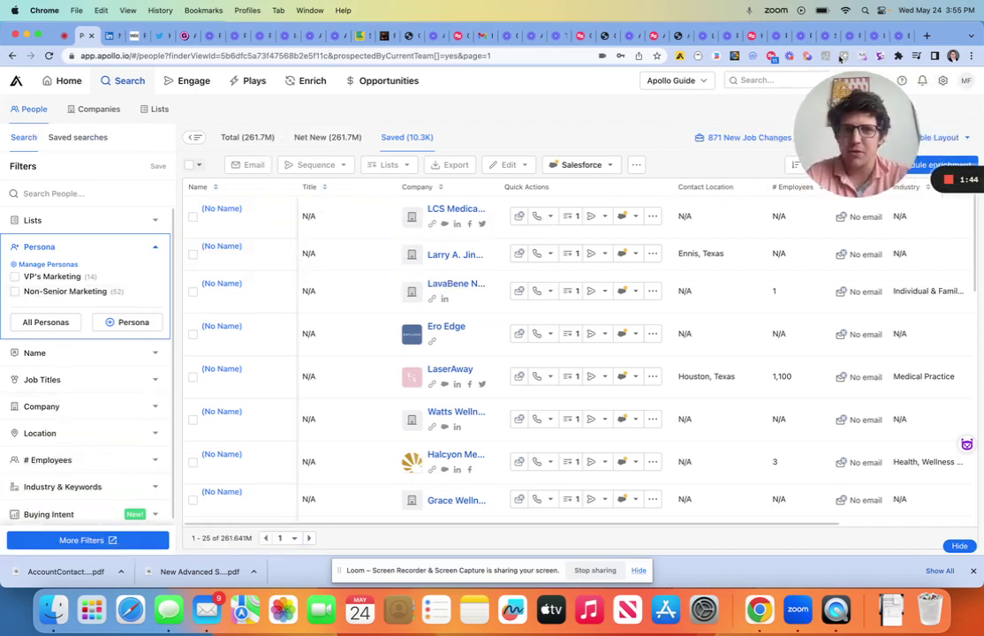
pyautogui.click(81, 540)
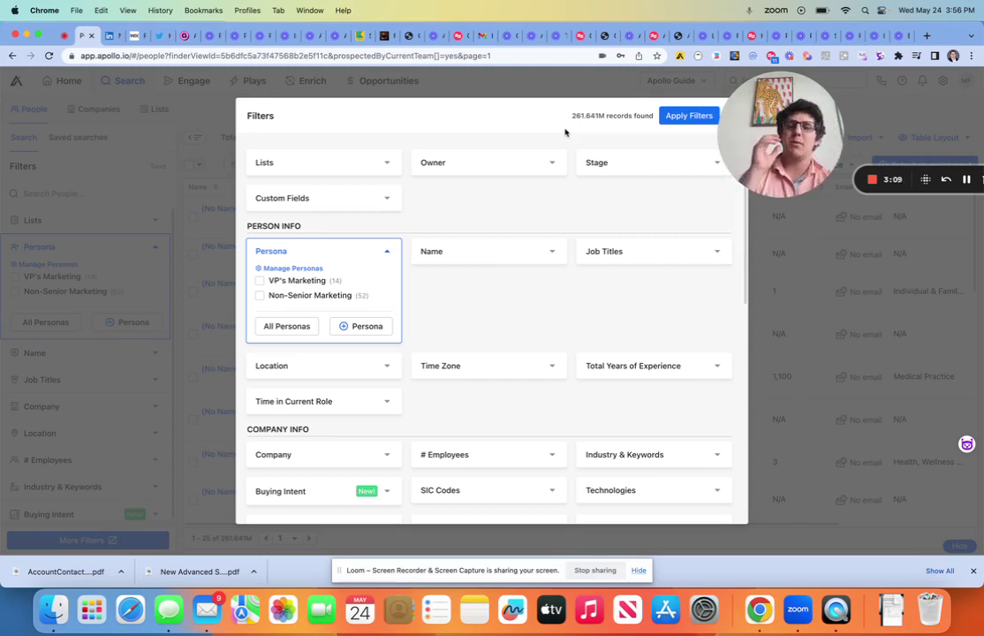
pyautogui.click(379, 210)
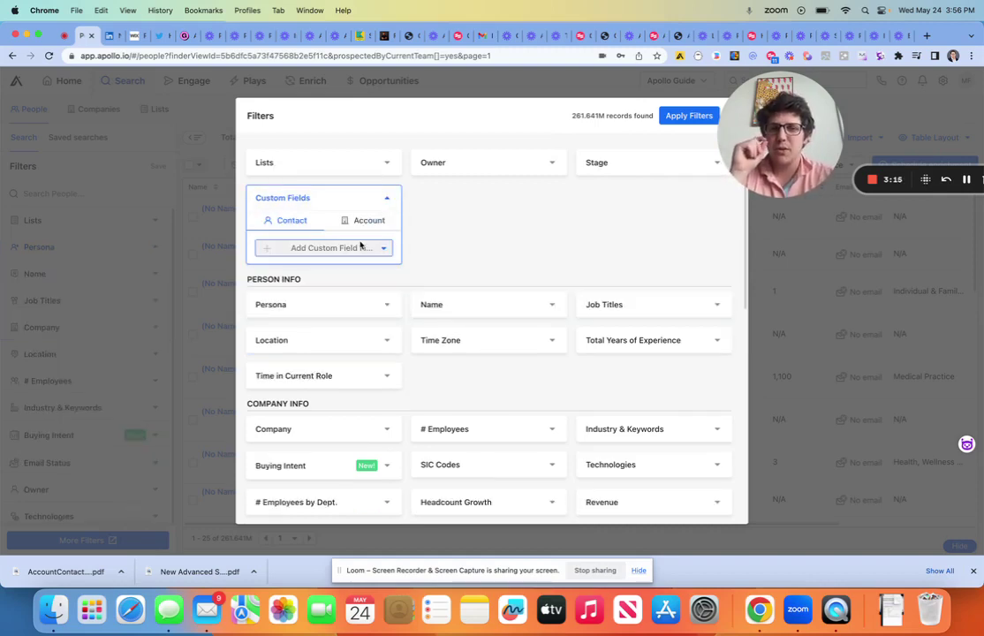
pyautogui.click(360, 245)
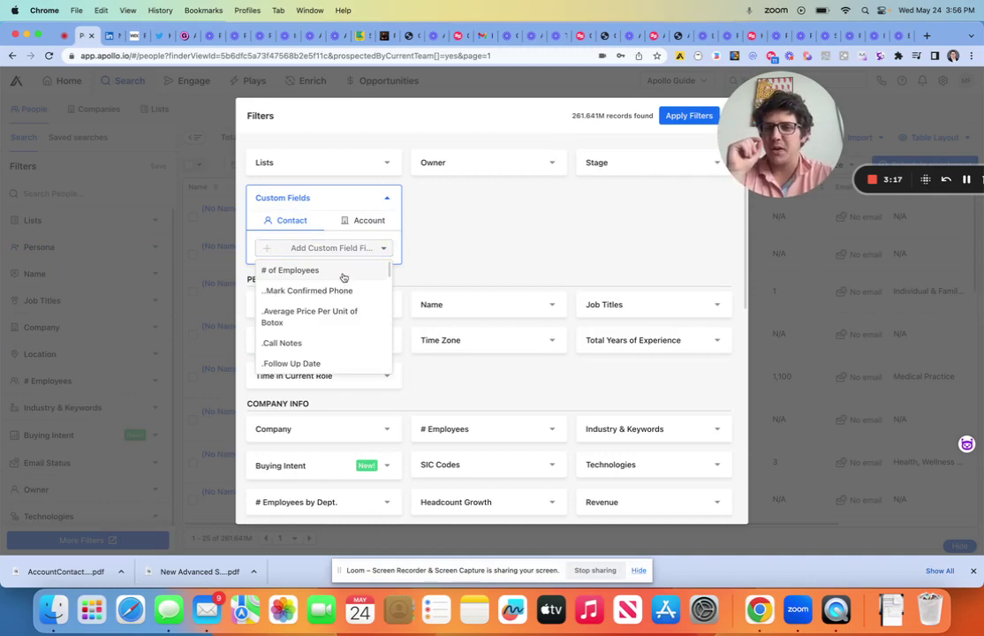
pyautogui.scroll(-5, 343, 277)
pyautogui.scroll(-10, 343, 278)
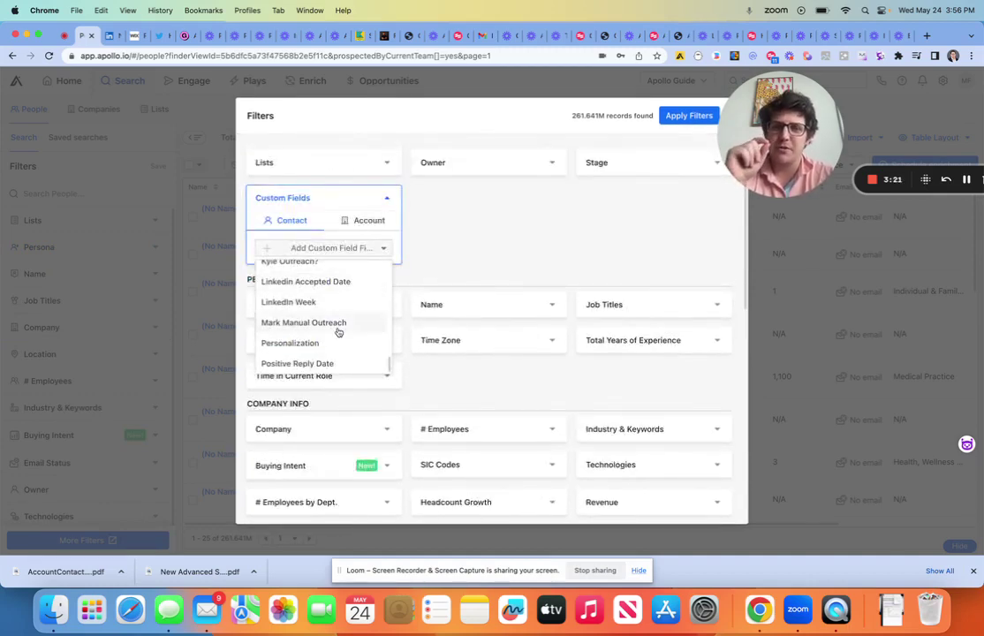
pyautogui.scroll(-2, 337, 332)
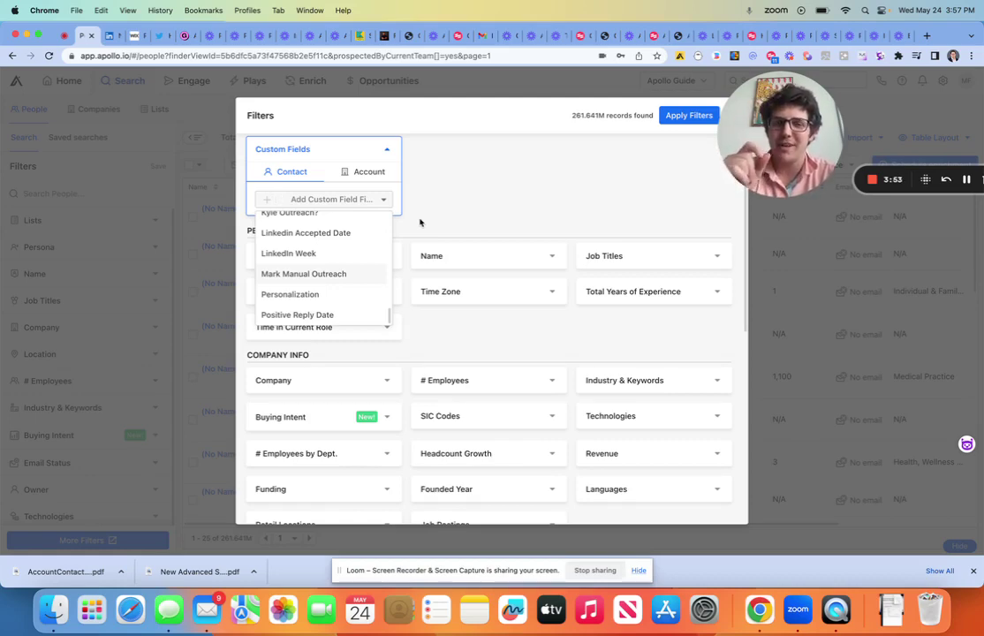
pyautogui.scroll(-8, 301, 252)
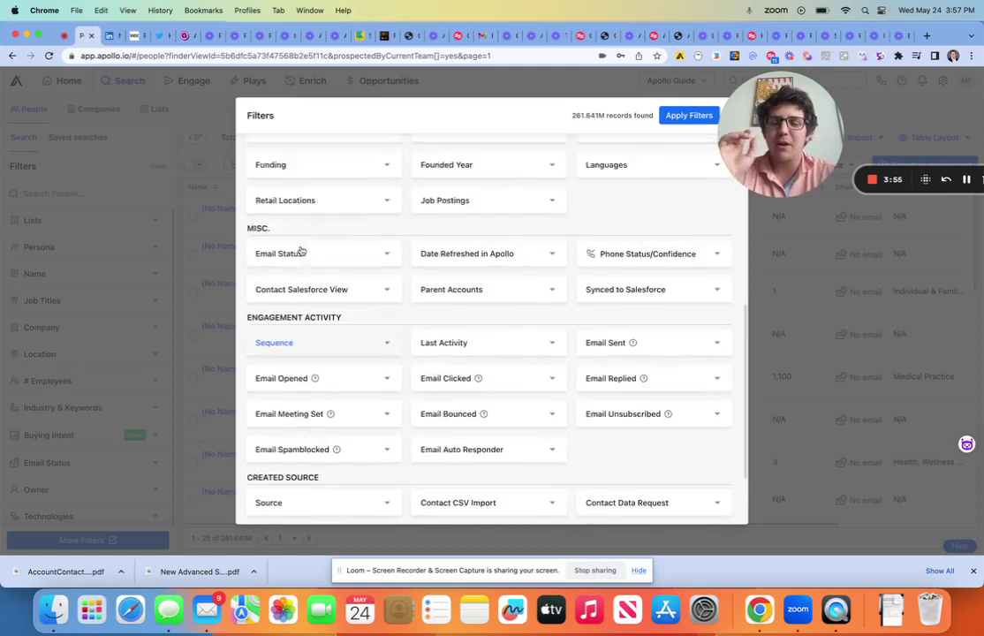
pyautogui.scroll(10, 300, 250)
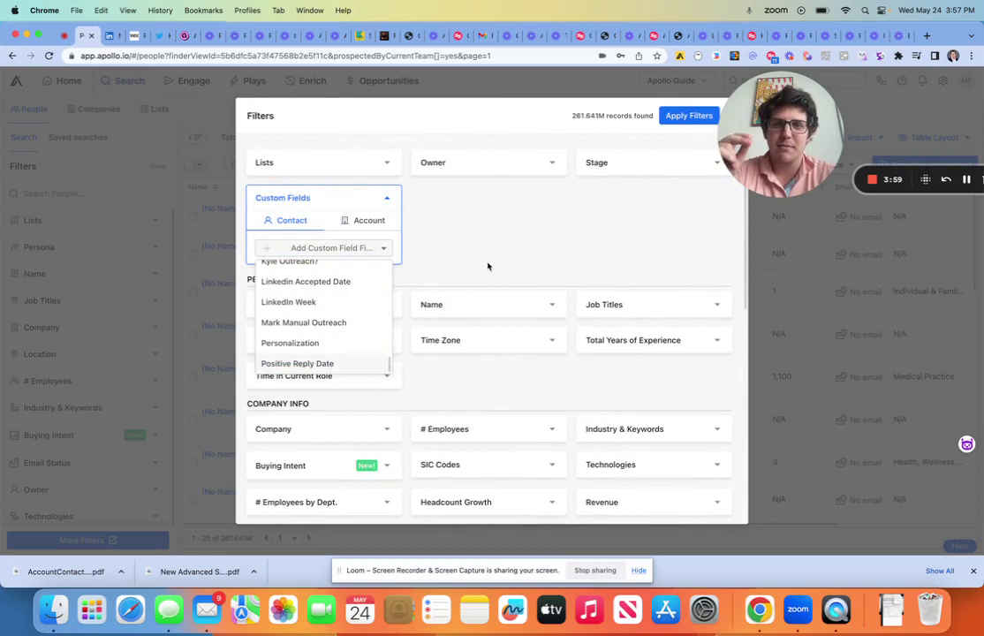
pyautogui.scroll(10, 314, 338)
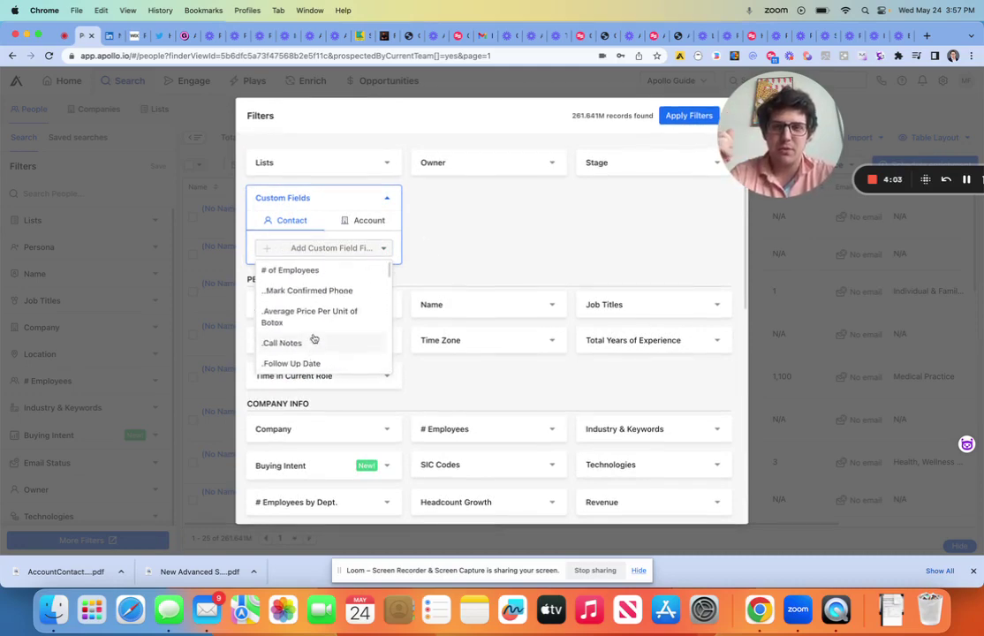
pyautogui.scroll(-10, 314, 339)
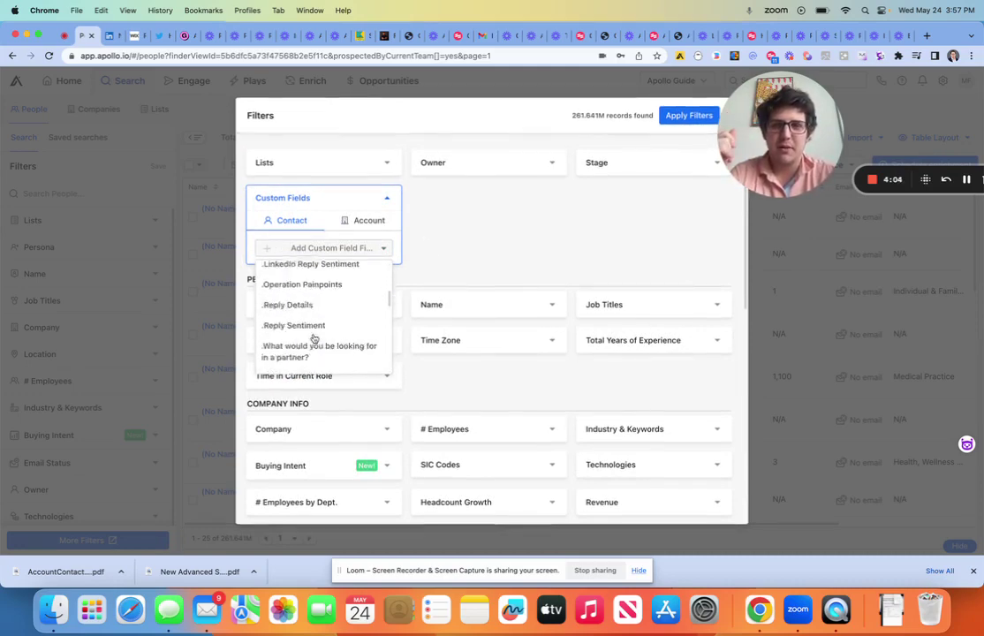
pyautogui.click(421, 219)
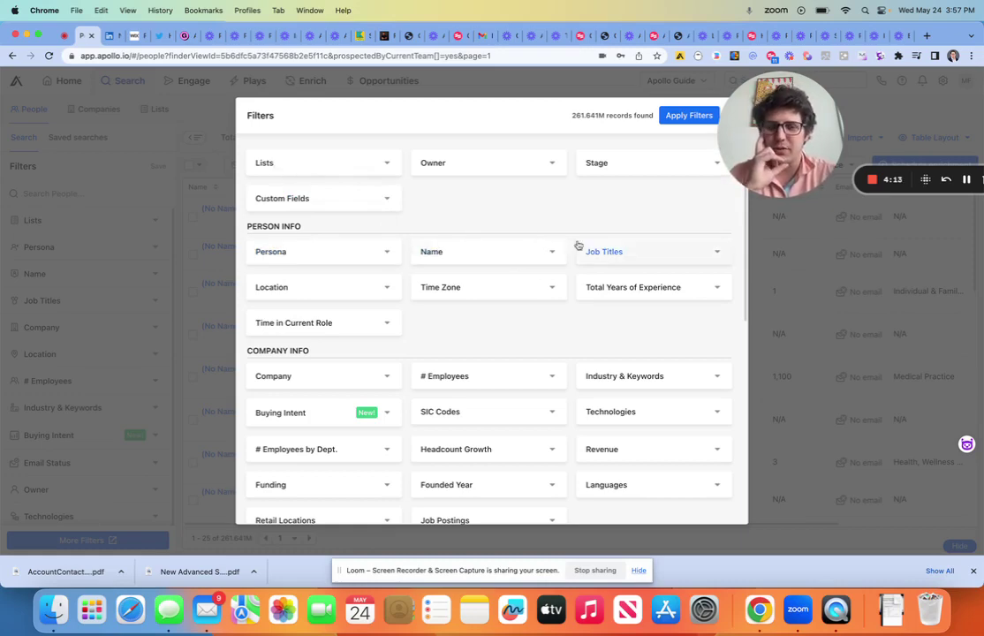
# Filter the people search by the VP's Marketing persona and show the net new results.
pyautogui.click(385, 252)
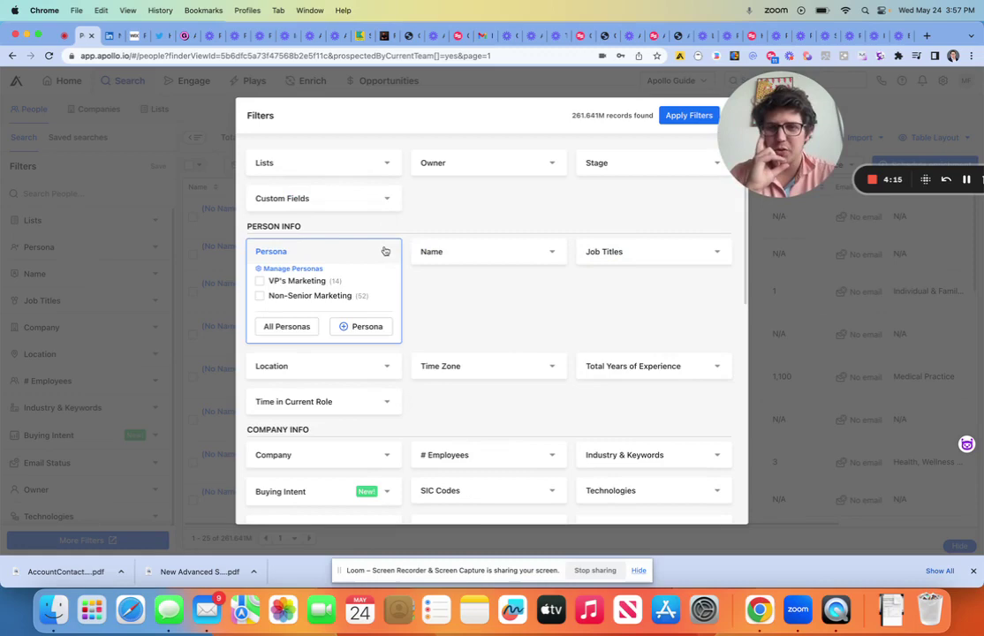
pyautogui.click(297, 287)
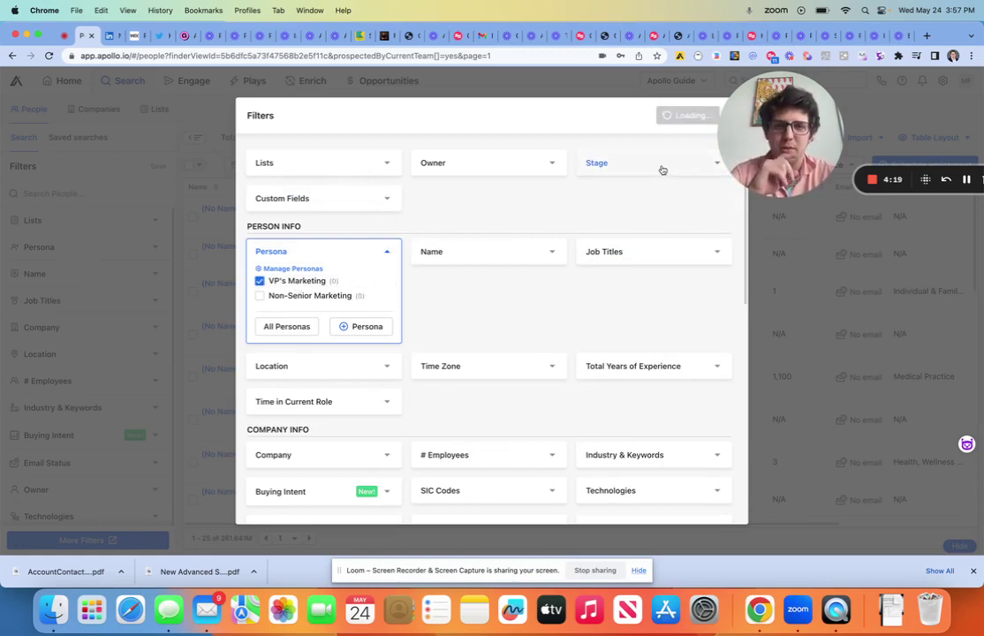
pyautogui.scroll(-1, 542, 314)
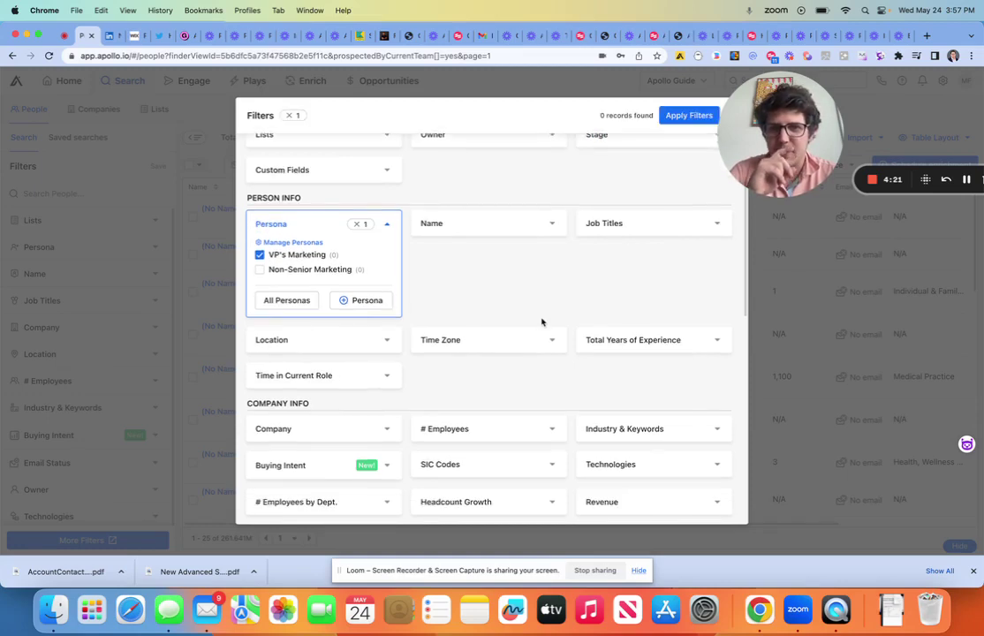
pyautogui.scroll(-2, 543, 321)
pyautogui.scroll(3, 542, 321)
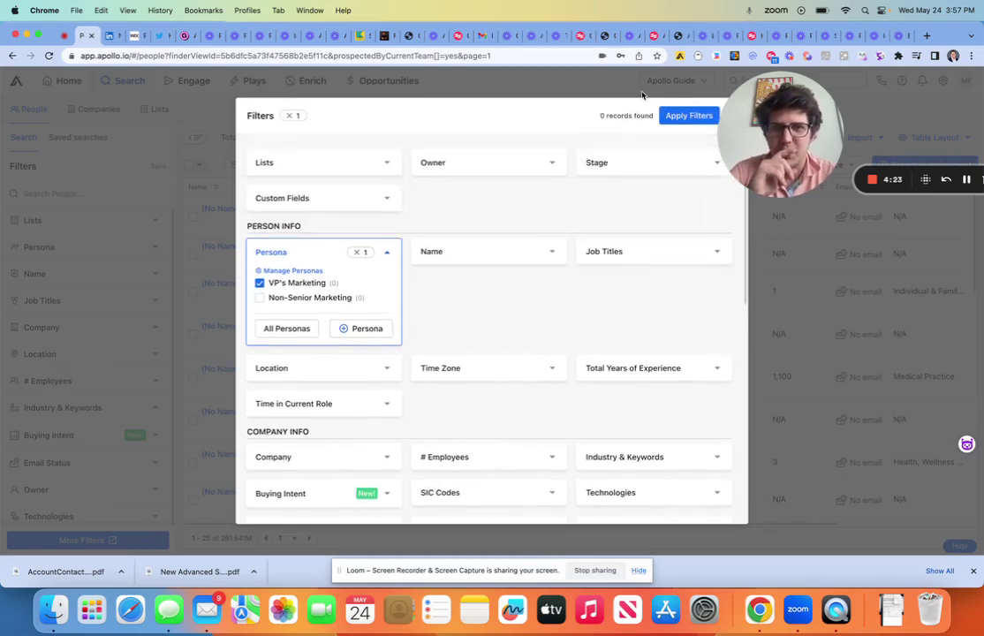
pyautogui.press('Escape')
pyautogui.click(285, 138)
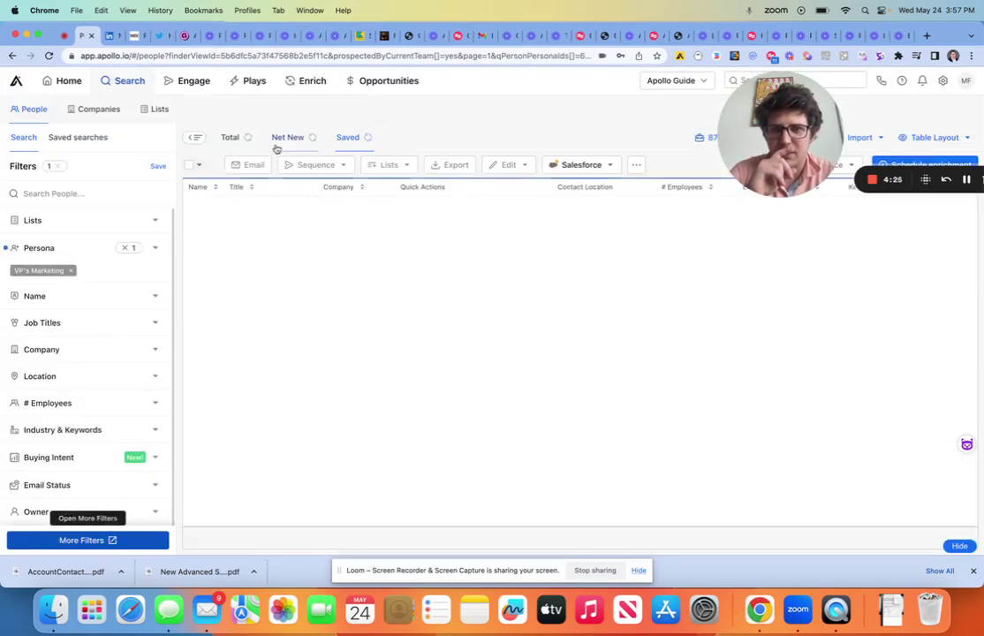
# Reopen the full set of filters and remove the VP's Marketing persona.
pyautogui.click(84, 539)
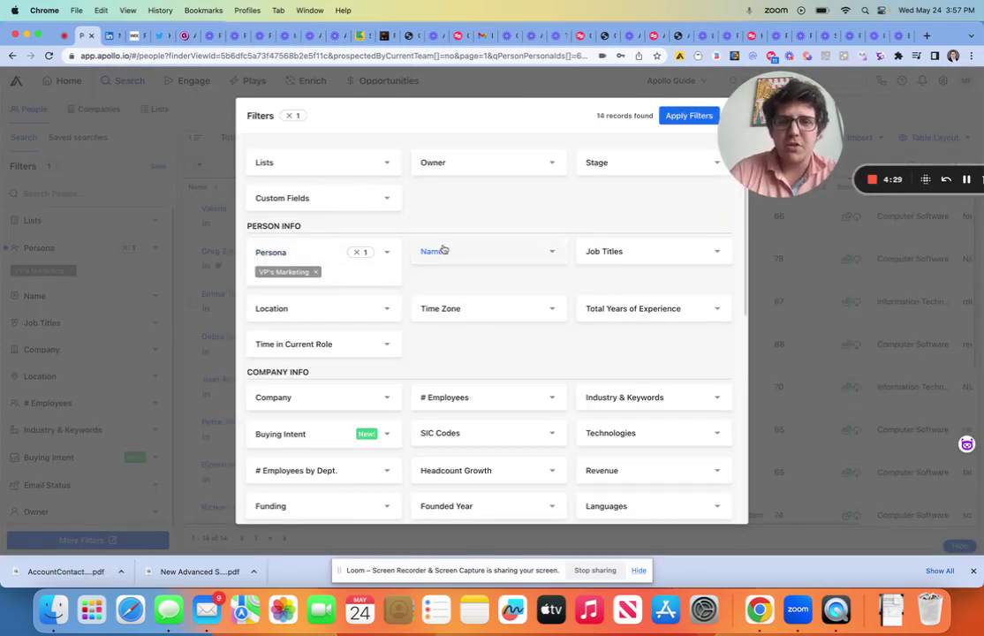
pyautogui.moveTo(285, 277)
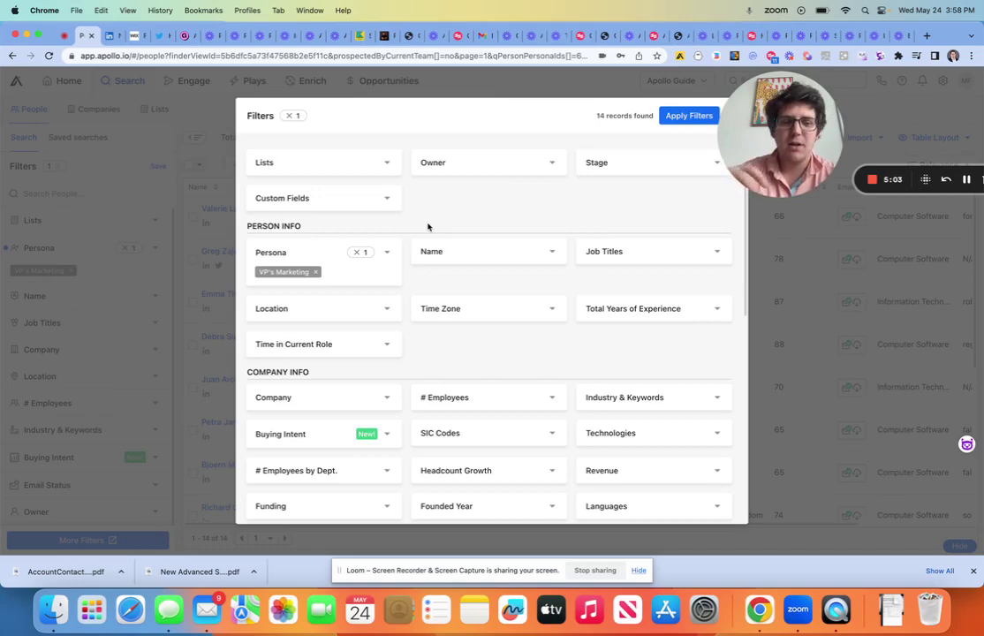
pyautogui.click(315, 272)
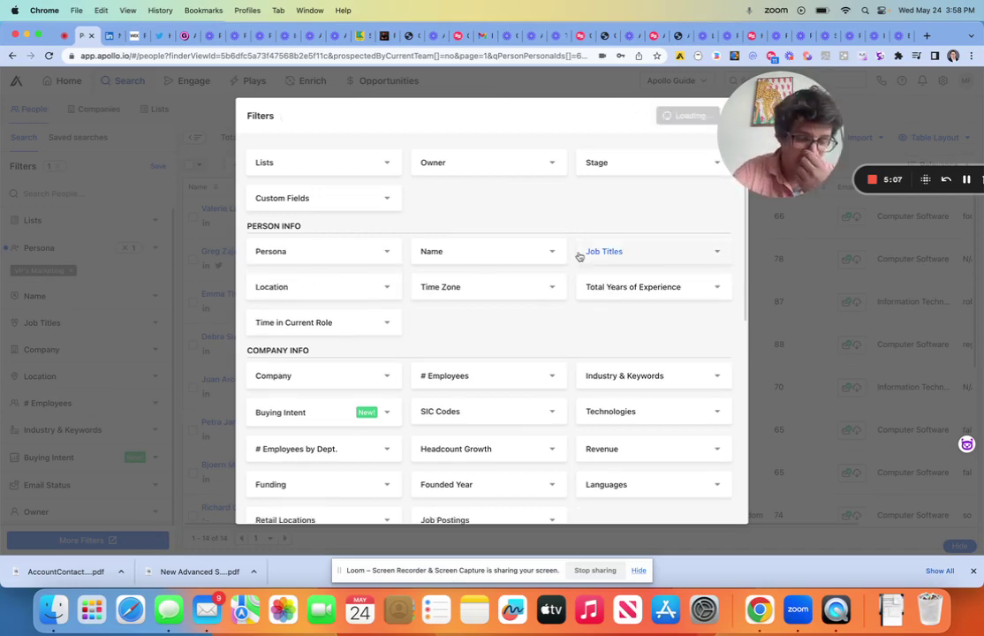
# Restrict the job title filter to the Marketing department under departments and job function.
pyautogui.click(615, 263)
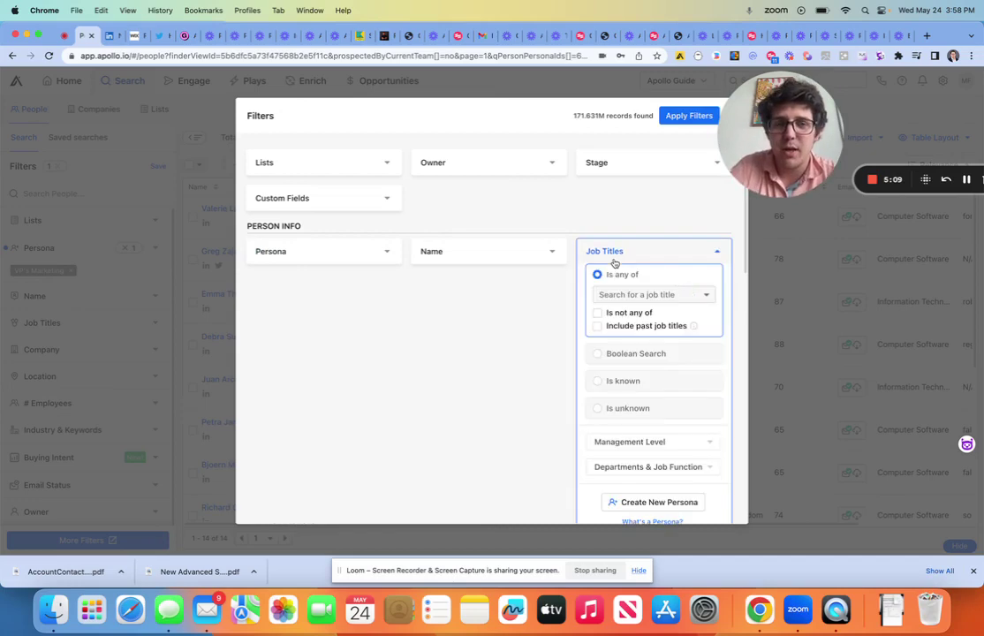
pyautogui.scroll(-3, 564, 353)
pyautogui.click(608, 283)
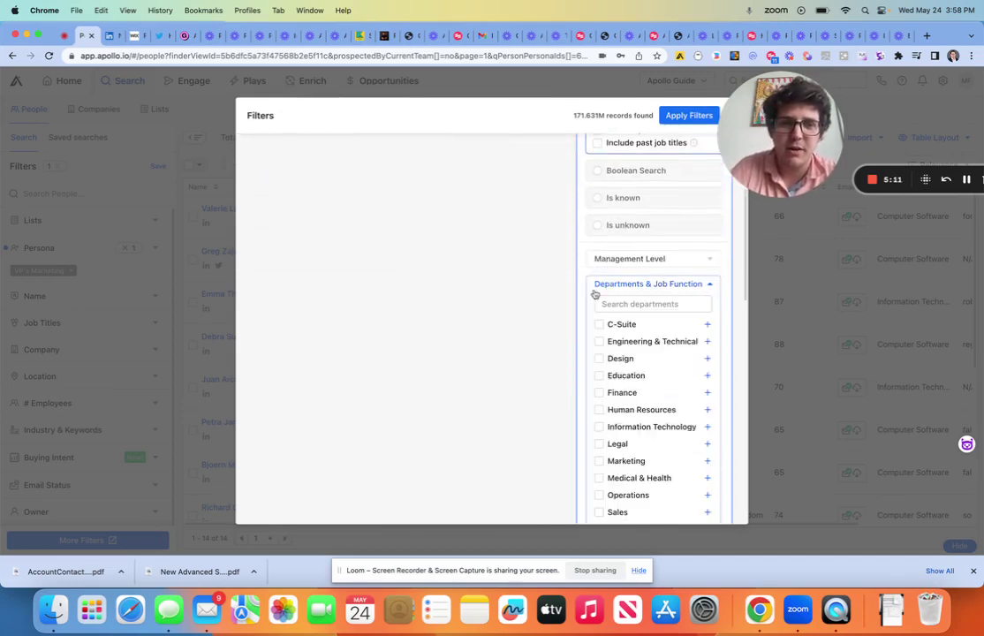
pyautogui.click(599, 461)
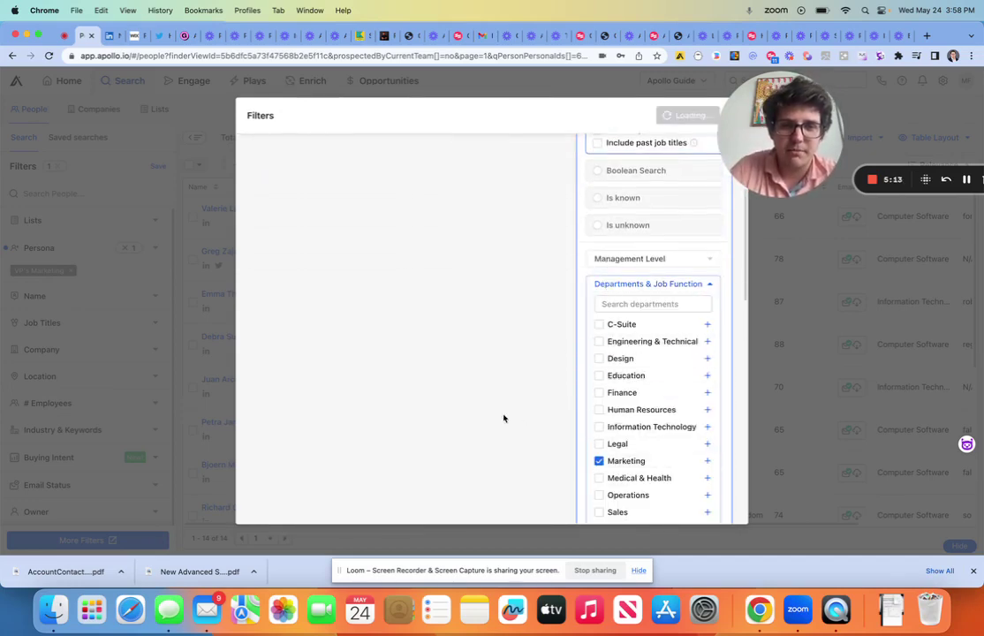
# Limit the email status filter to people with Verified business emails.
pyautogui.scroll(-5, 492, 404)
pyautogui.scroll(2, 472, 484)
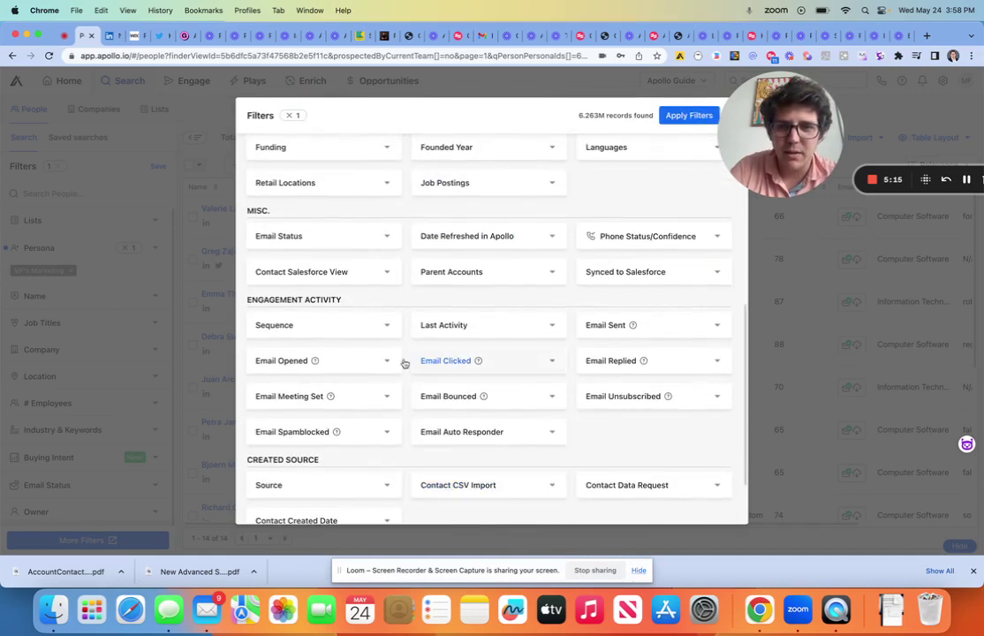
pyautogui.click(351, 241)
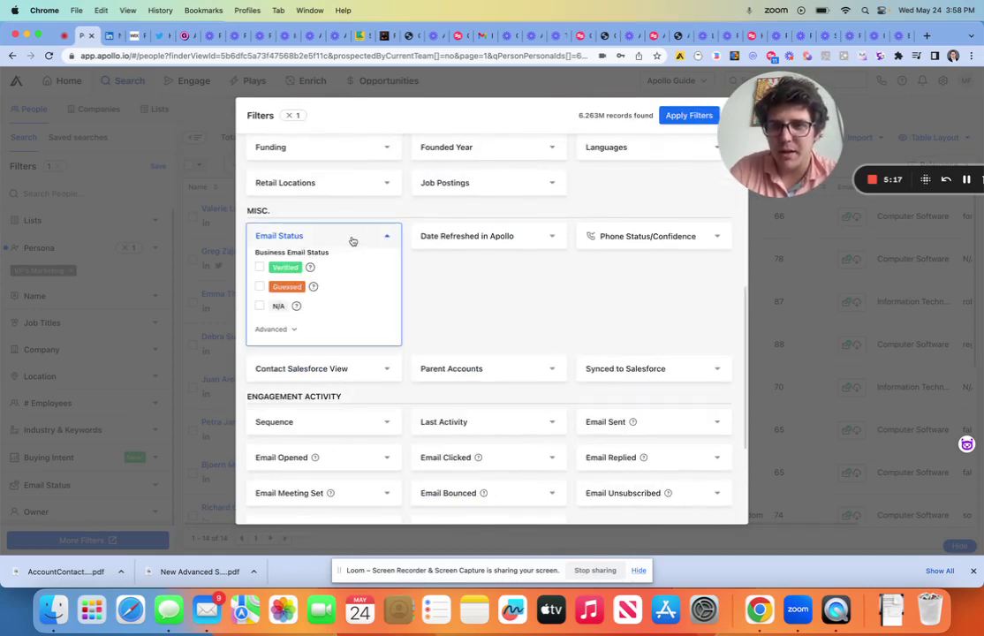
pyautogui.click(259, 267)
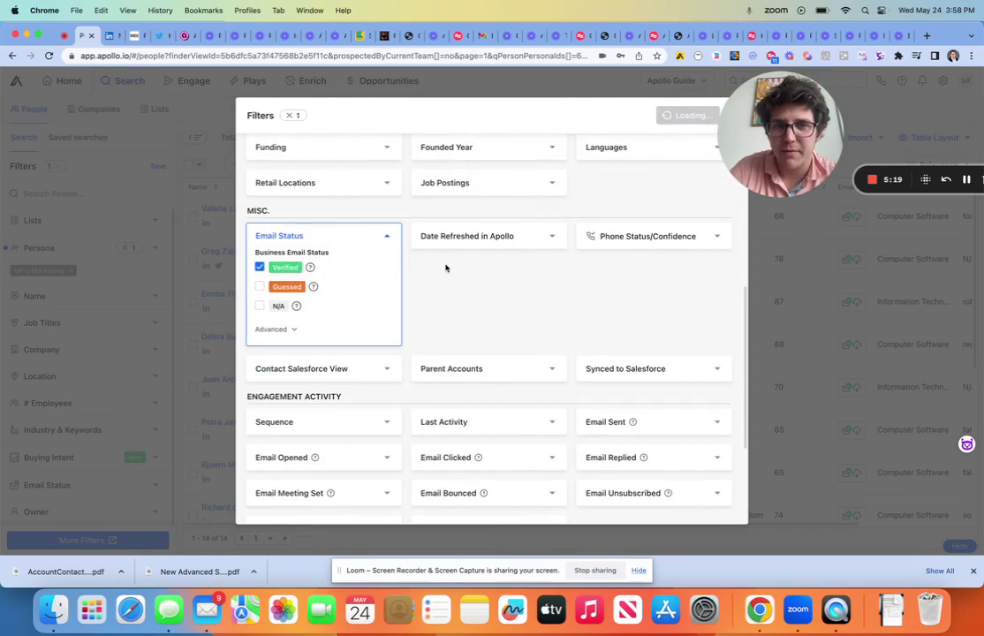
# Set the company's number of employees filter to the predefined range 51-100.
pyautogui.scroll(5, 447, 265)
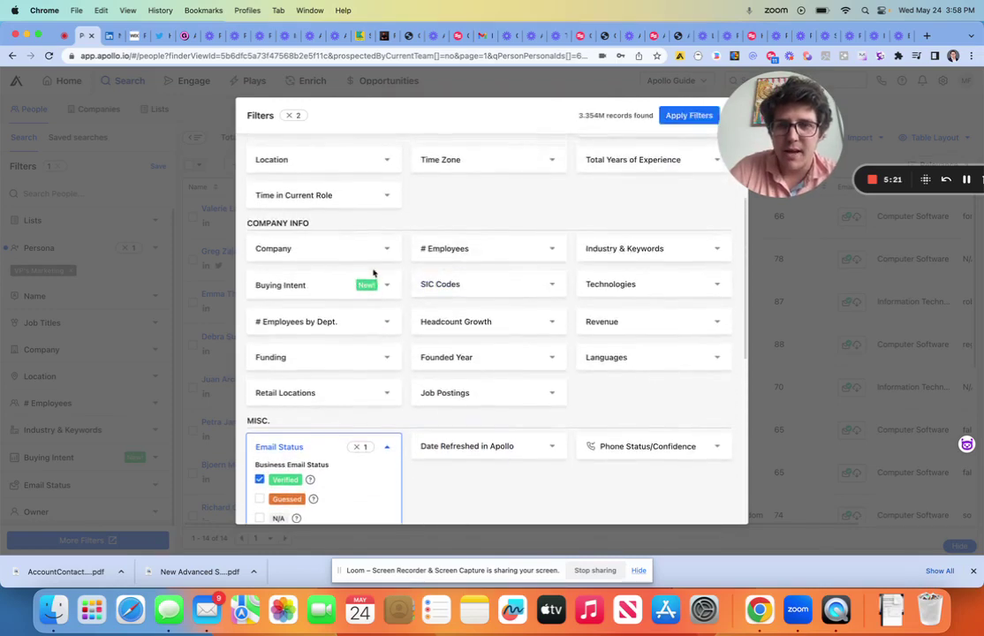
pyautogui.click(442, 251)
pyautogui.click(437, 341)
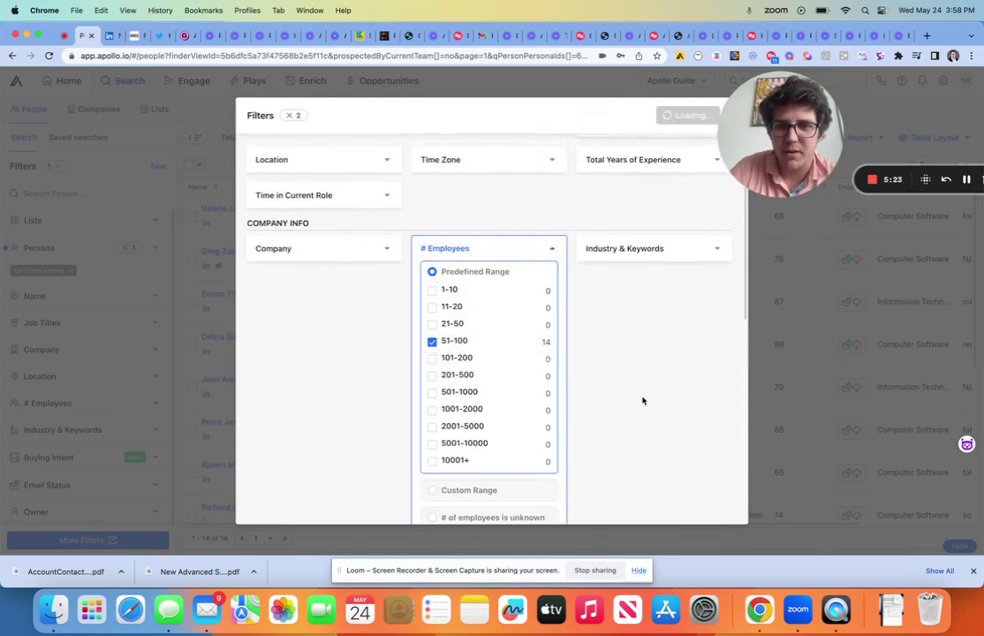
# Add the C suite management level to the job title filter.
pyautogui.scroll(3, 643, 400)
pyautogui.click(629, 252)
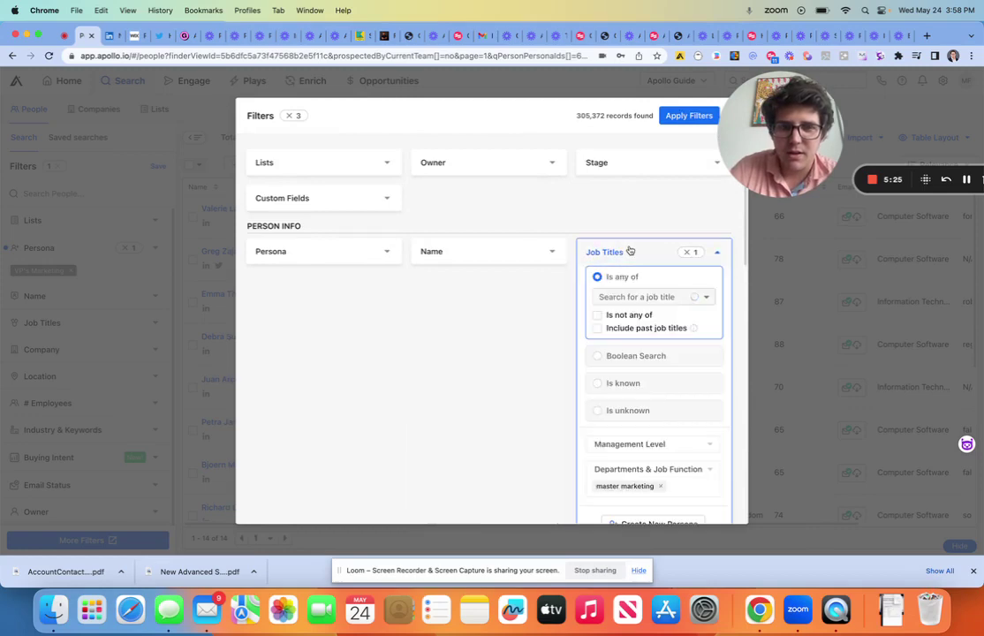
pyautogui.scroll(-5, 624, 384)
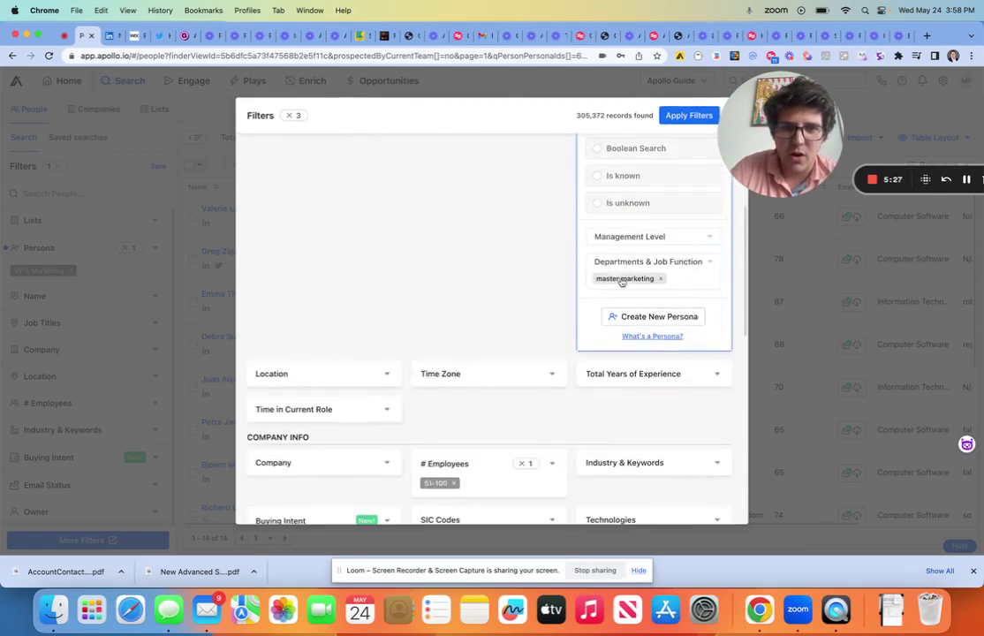
pyautogui.click(633, 237)
pyautogui.click(623, 283)
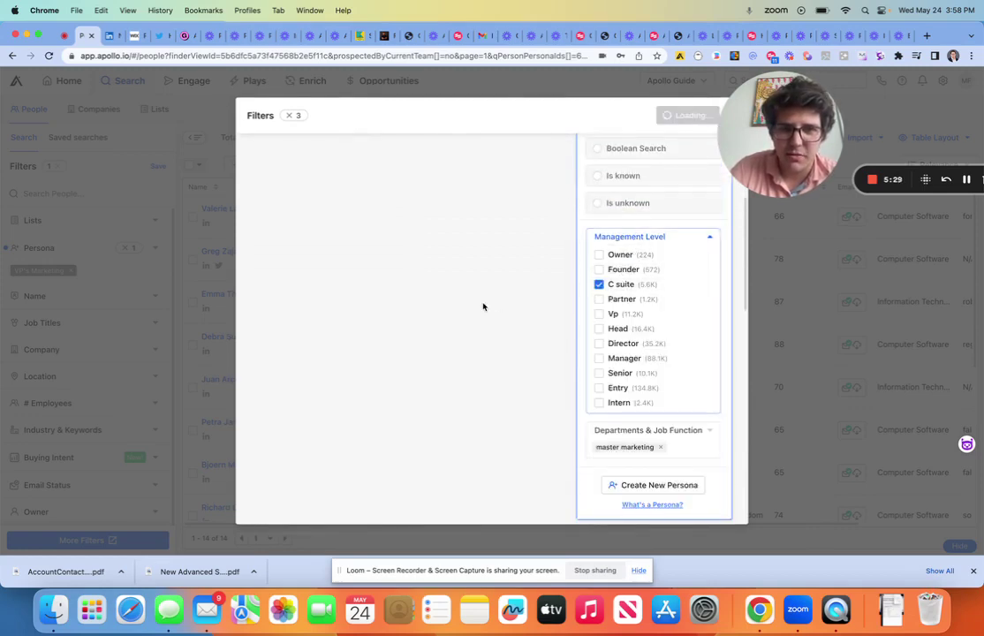
# Apply the chosen people filters and go through the buying intent introduction to its end.
pyautogui.click(672, 116)
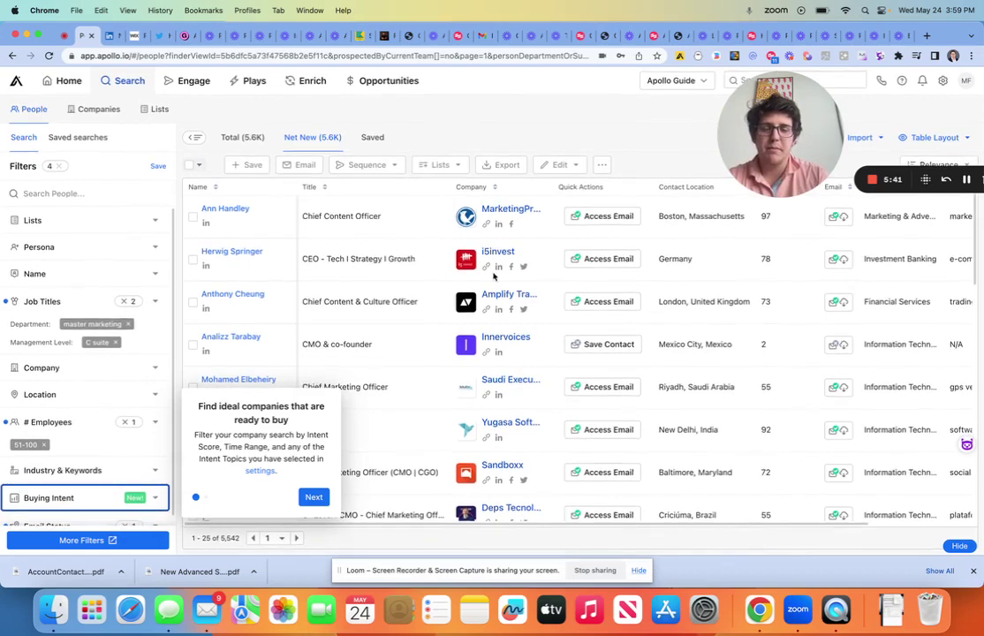
pyautogui.scroll(1, 493, 274)
pyautogui.scroll(-1, 493, 276)
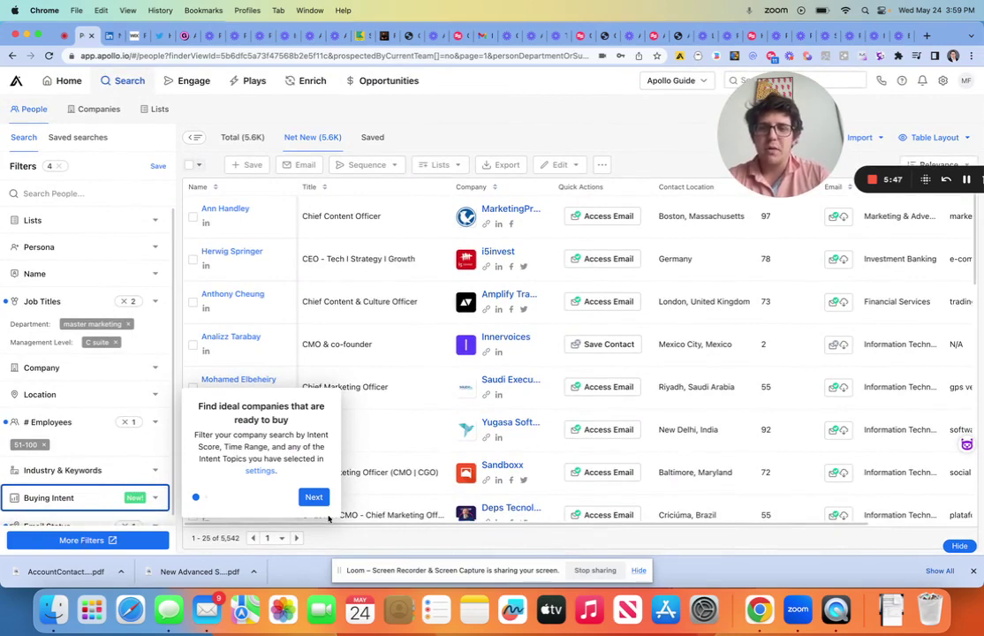
pyautogui.click(303, 499)
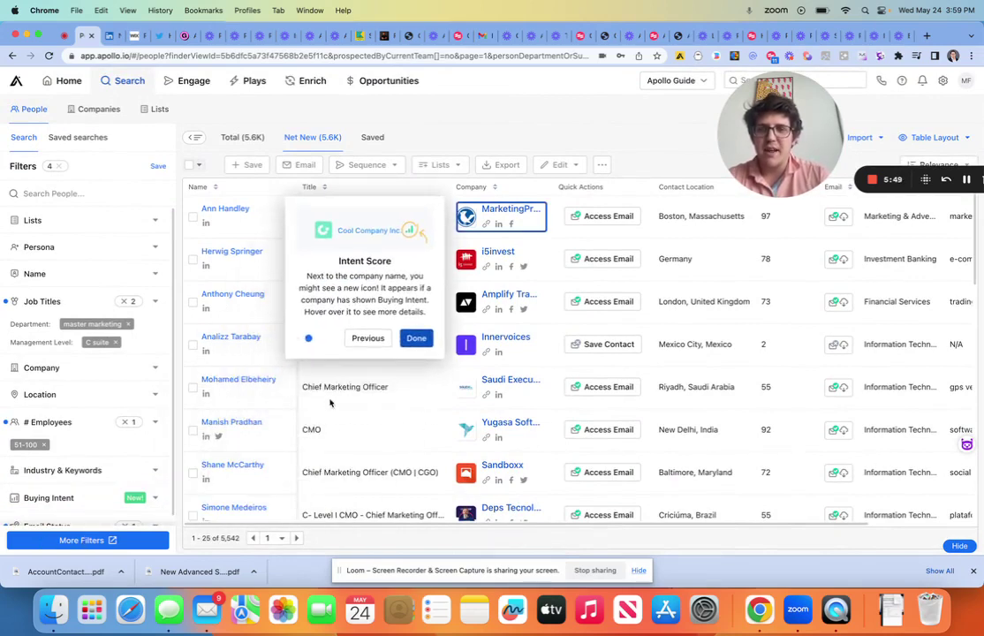
pyautogui.click(415, 337)
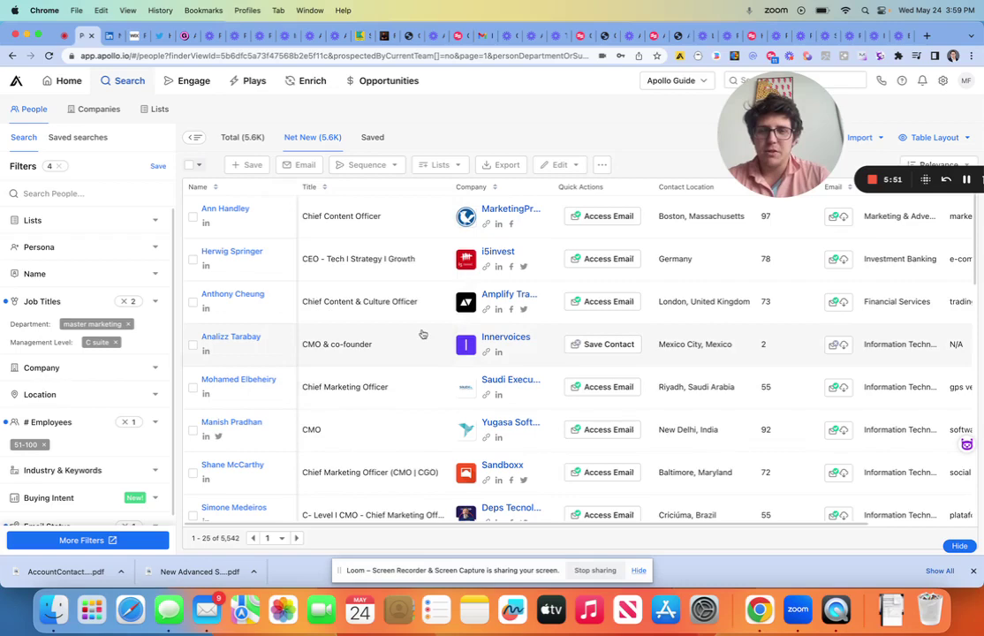
# Examine the email status filter's business email options and advanced confidence levels in the full filter set, and return to the results.
pyautogui.click(66, 540)
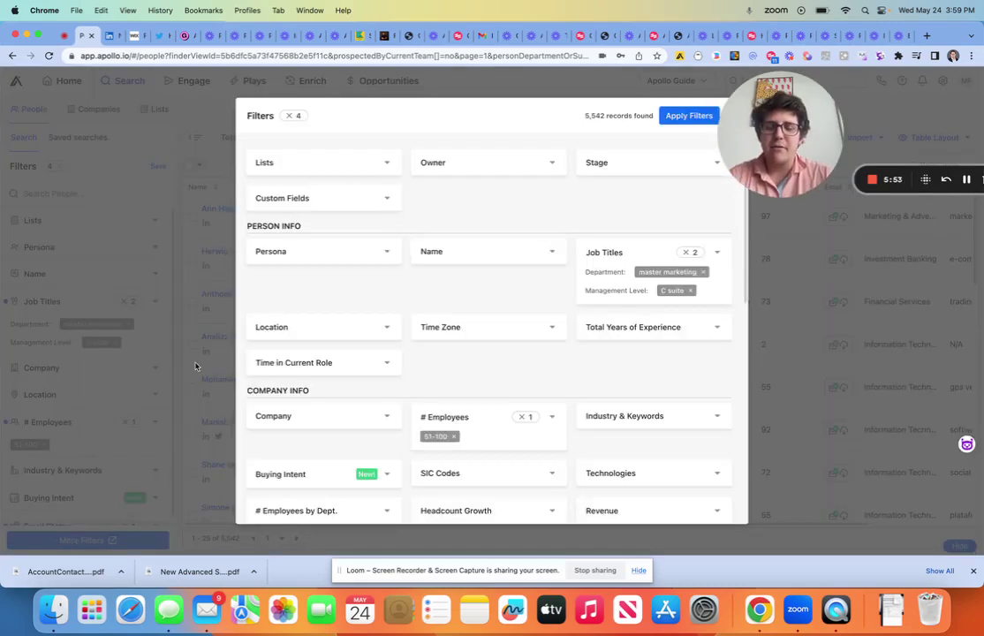
pyautogui.scroll(-10, 324, 300)
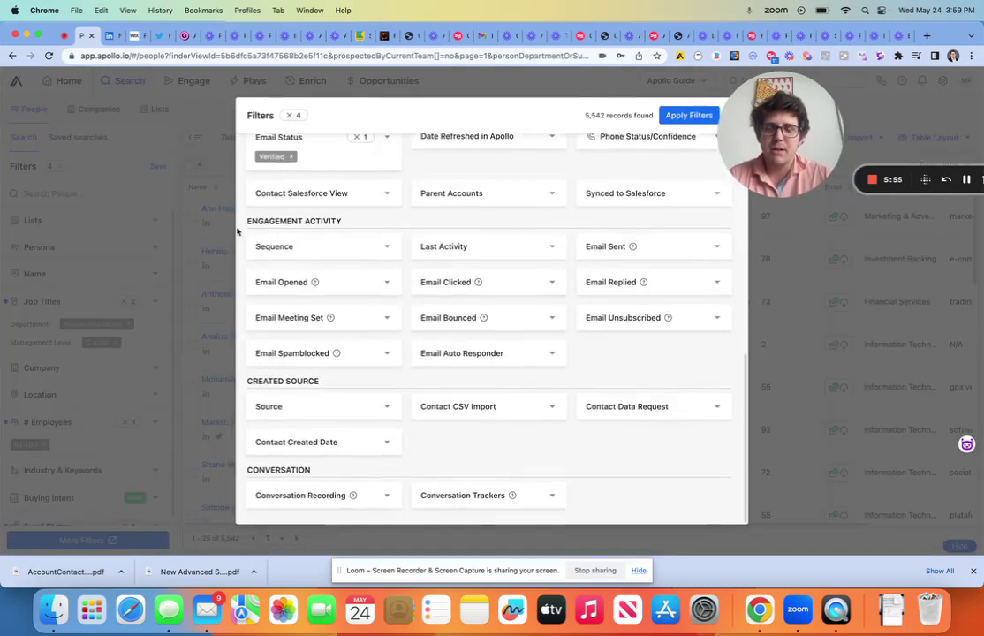
pyautogui.scroll(3, 260, 273)
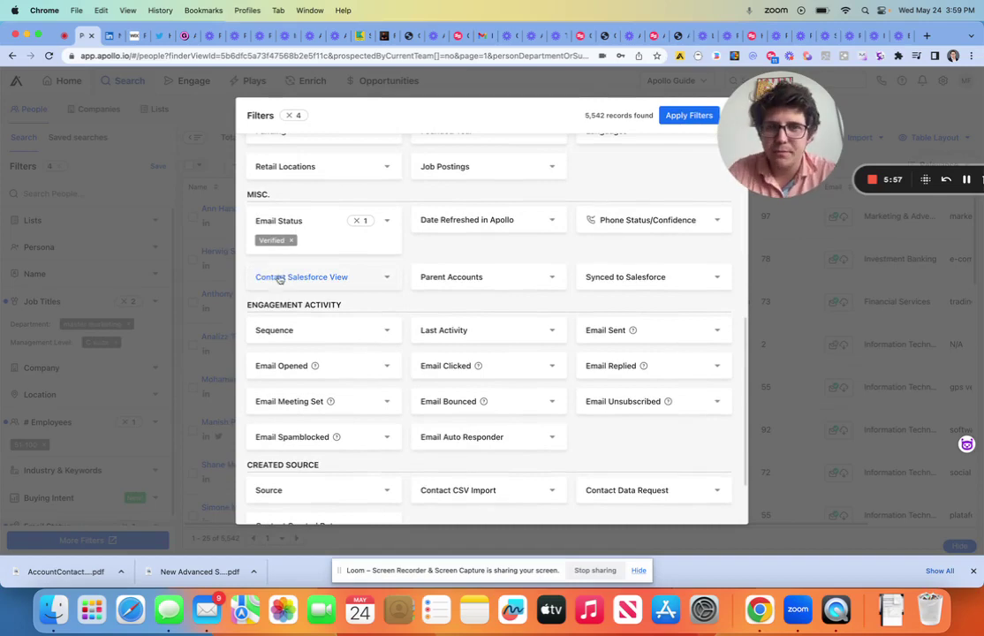
pyautogui.scroll(4, 309, 291)
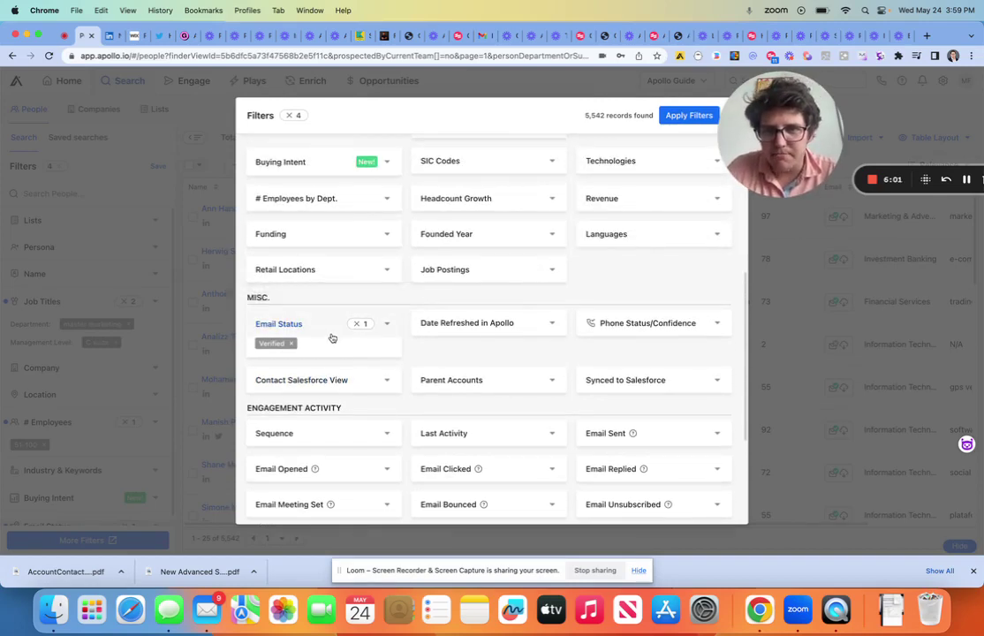
pyautogui.click(330, 338)
pyautogui.click(330, 338)
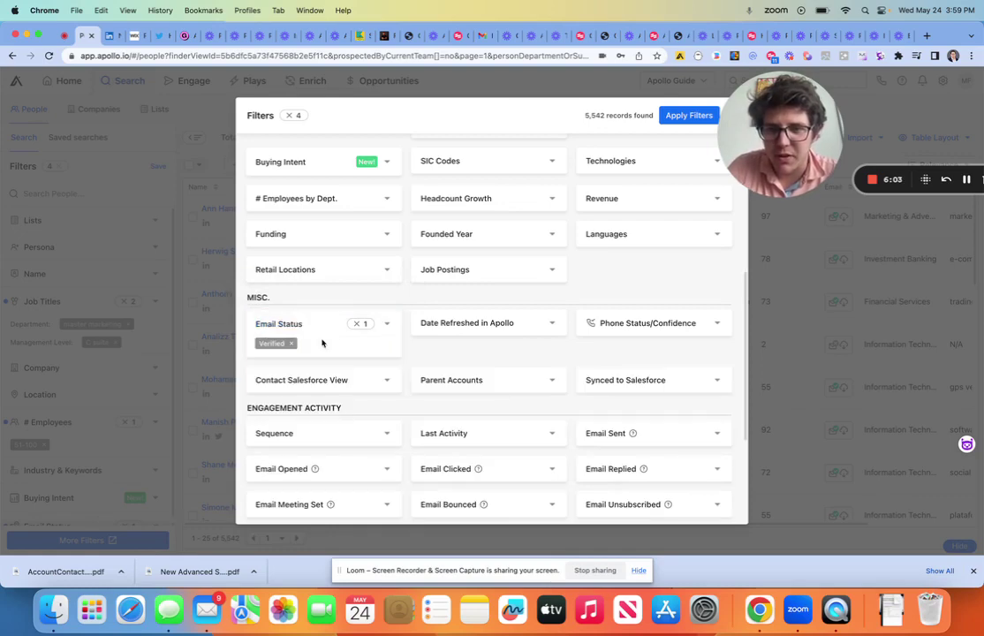
pyautogui.click(324, 342)
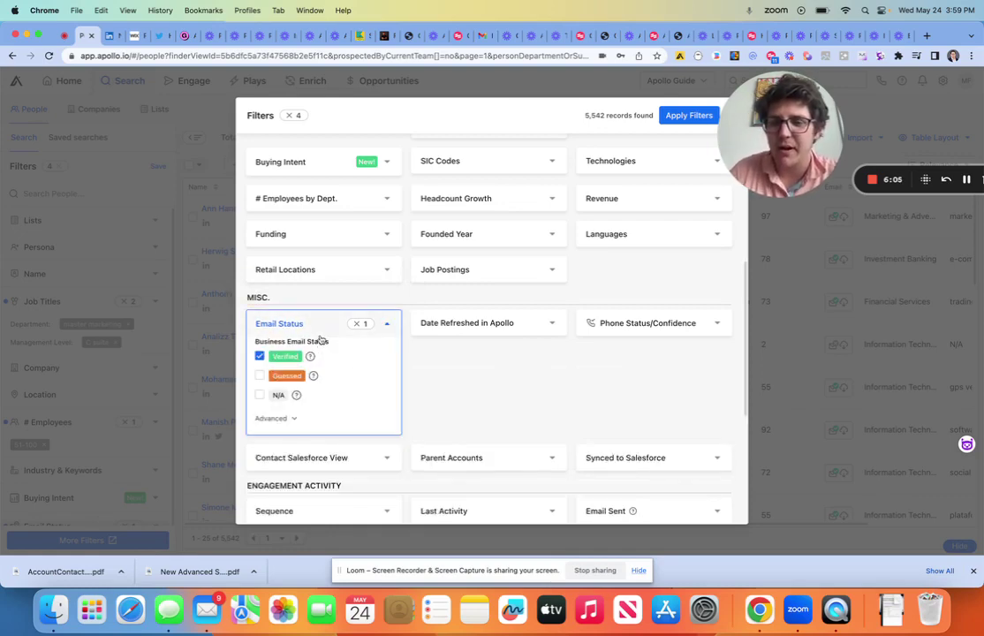
pyautogui.click(262, 418)
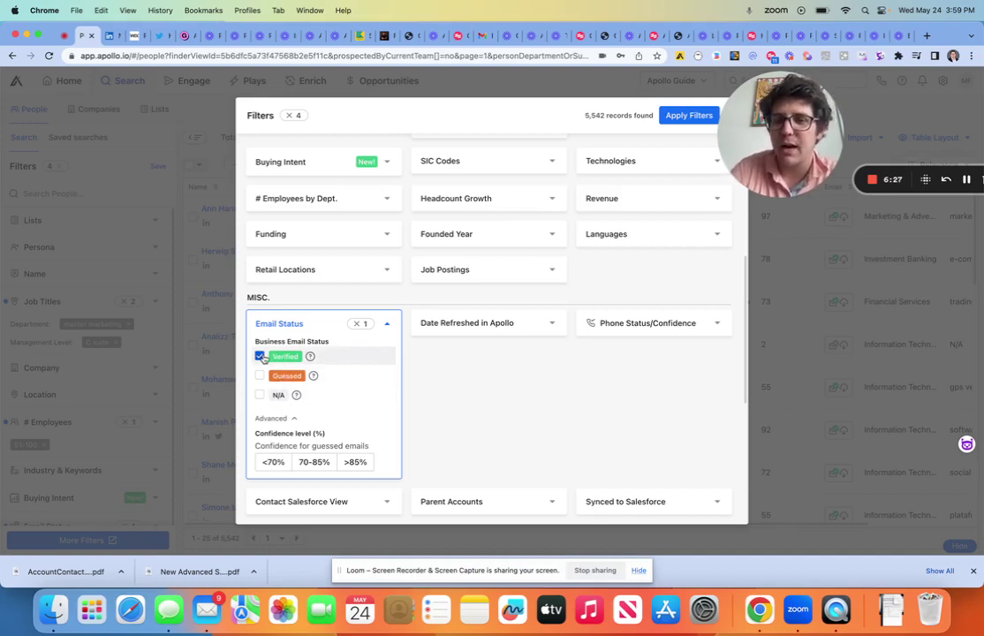
pyautogui.click(682, 115)
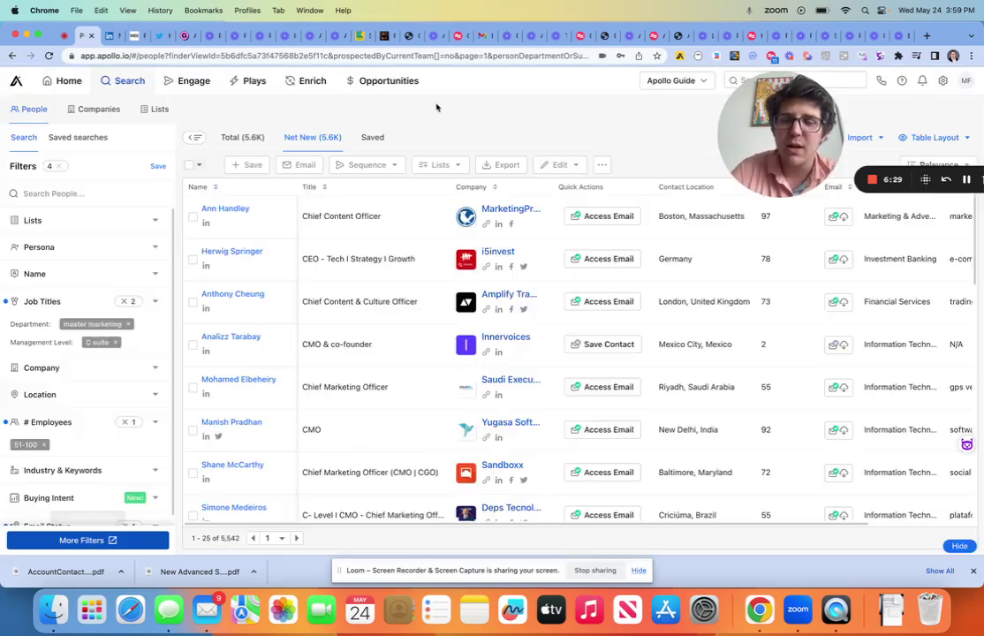
# Try to select all people in the net new results.
pyautogui.click(198, 165)
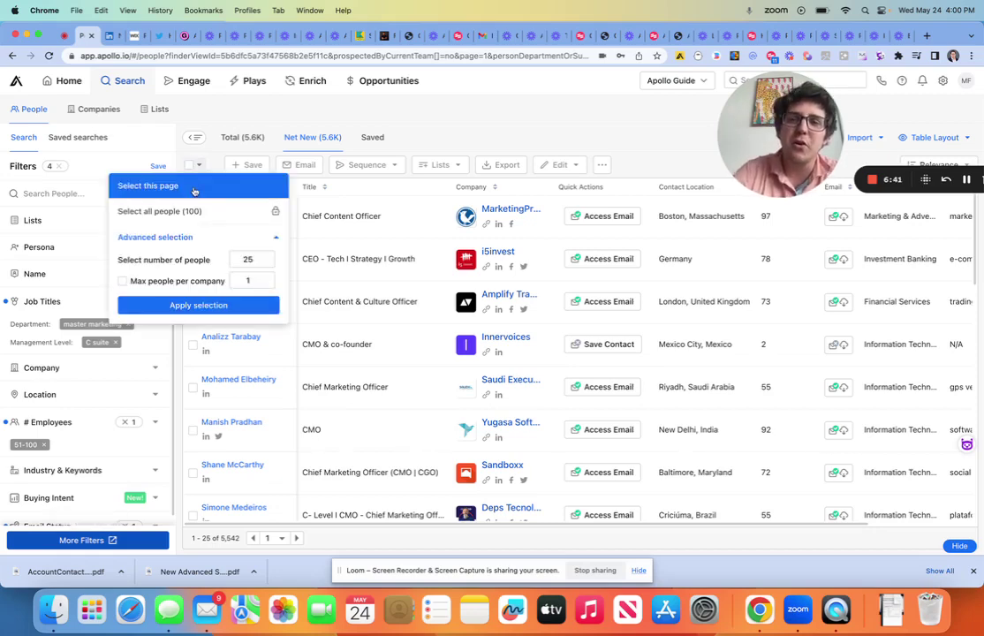
pyautogui.click(168, 212)
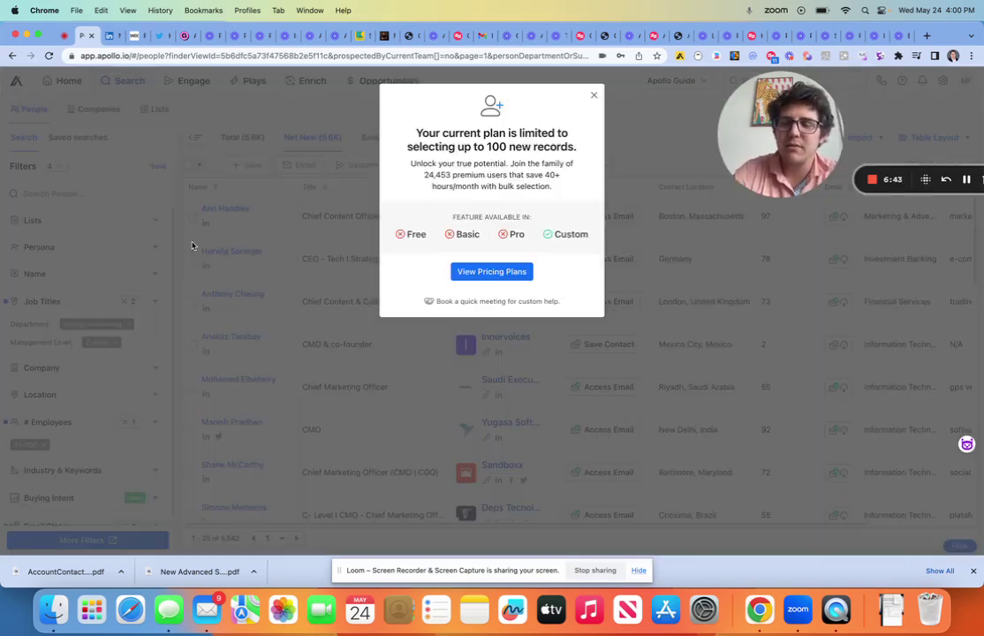
pyautogui.click(595, 96)
# Select 50 people from the net new results with the advanced selection.
pyautogui.click(197, 165)
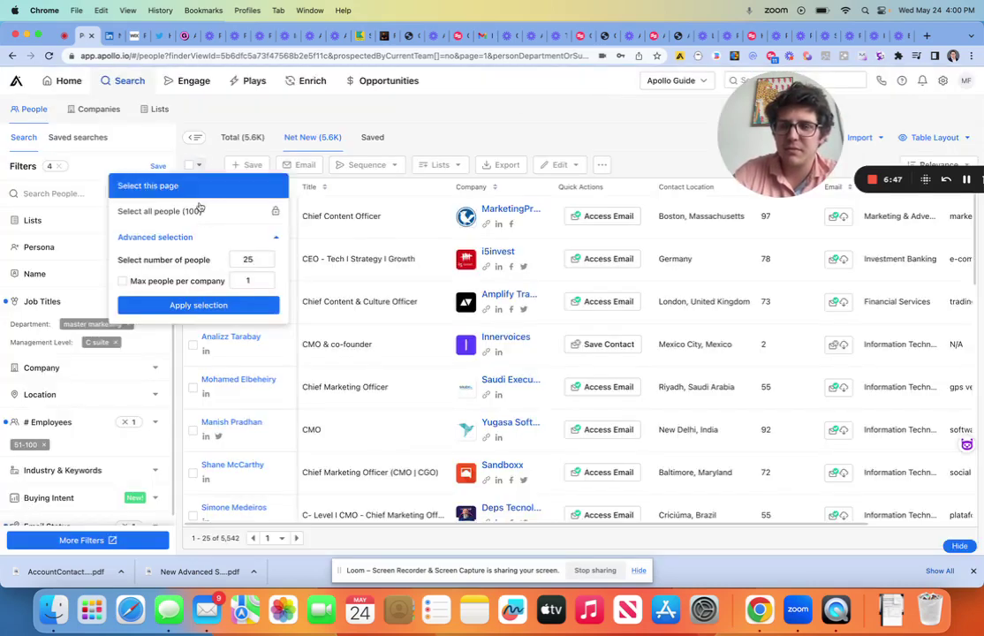
pyautogui.click(250, 259)
pyautogui.doubleClick(249, 258)
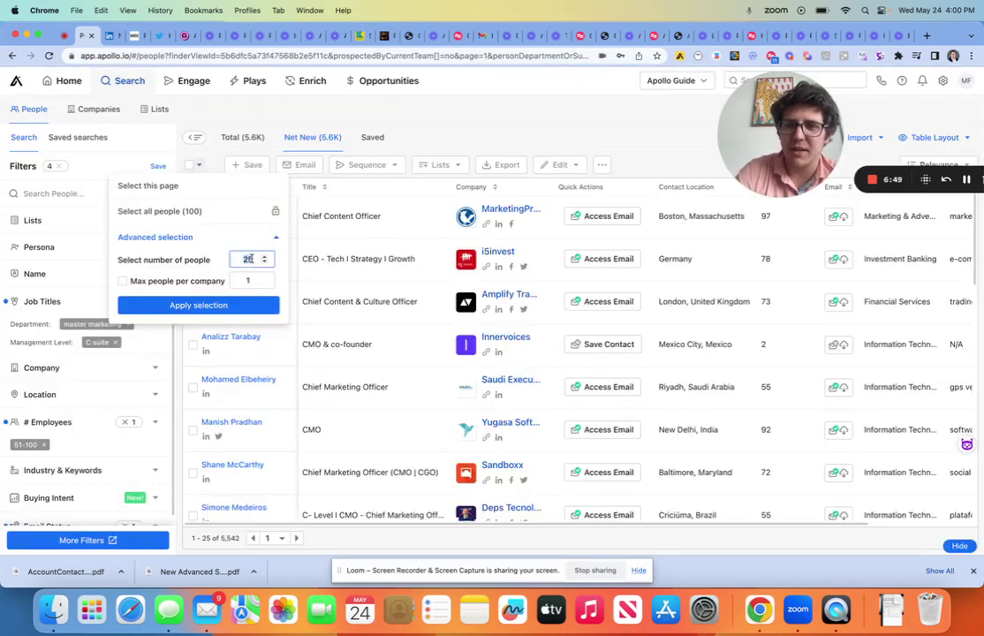
pyautogui.write('50')
pyautogui.click(239, 305)
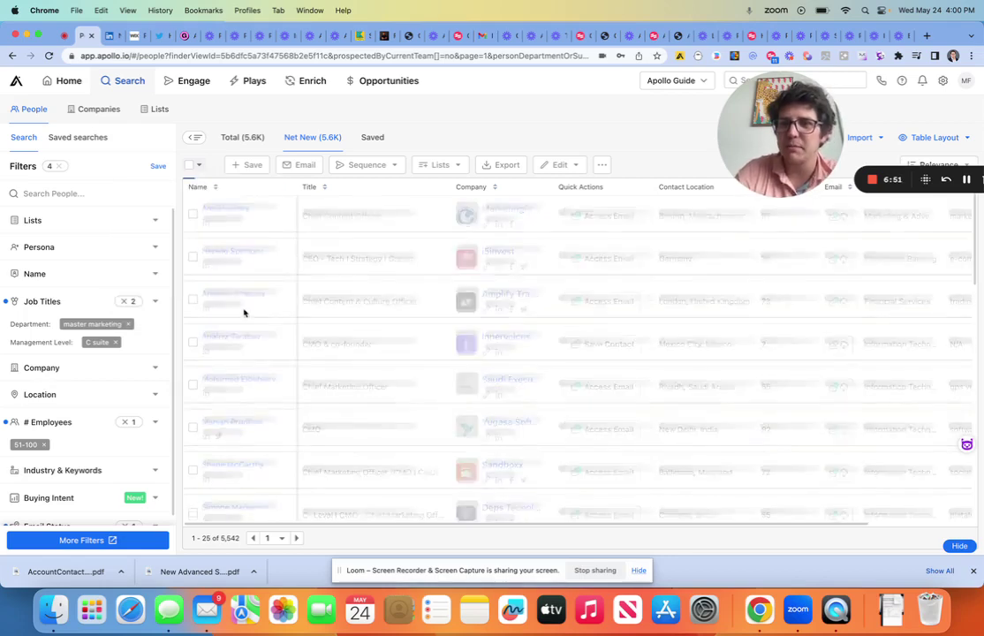
# Look through the selected net new people and check the saved contacts and active filters for the same search.
pyautogui.moveTo(305, 80)
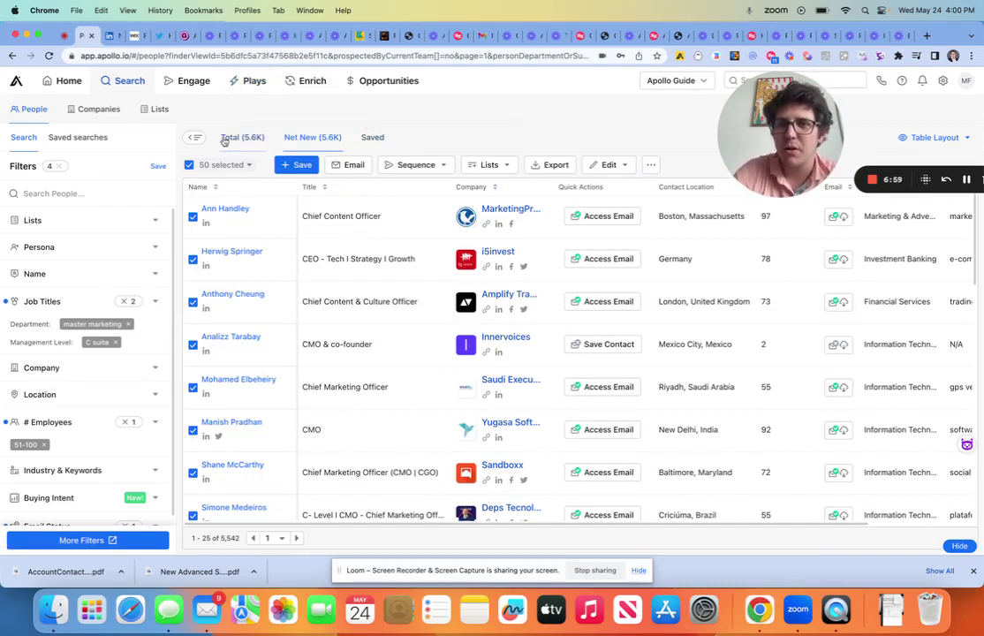
pyautogui.scroll(-5, 212, 285)
pyautogui.scroll(-5, 212, 284)
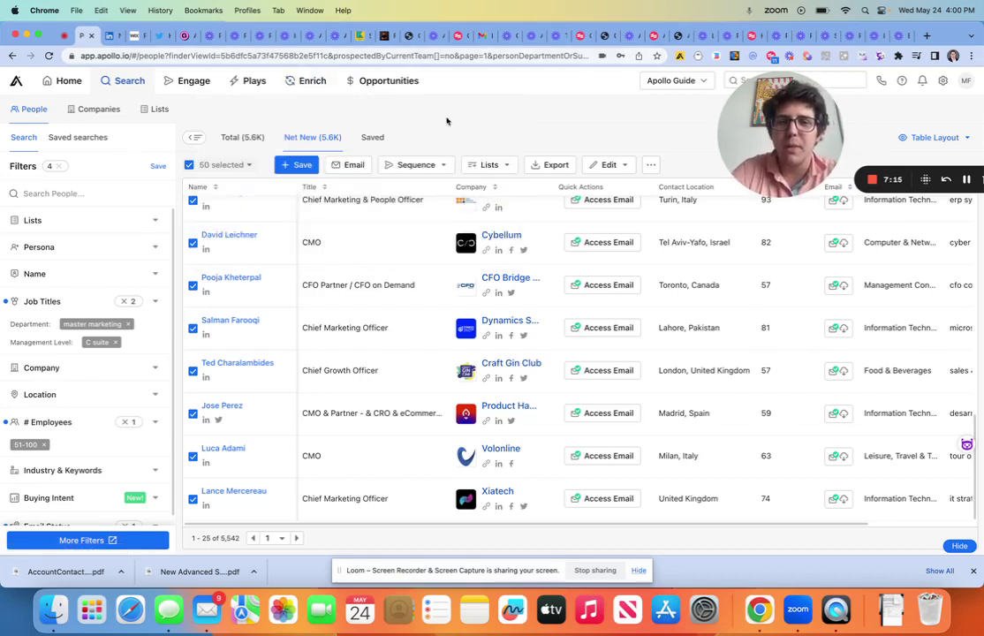
pyautogui.scroll(10, 398, 283)
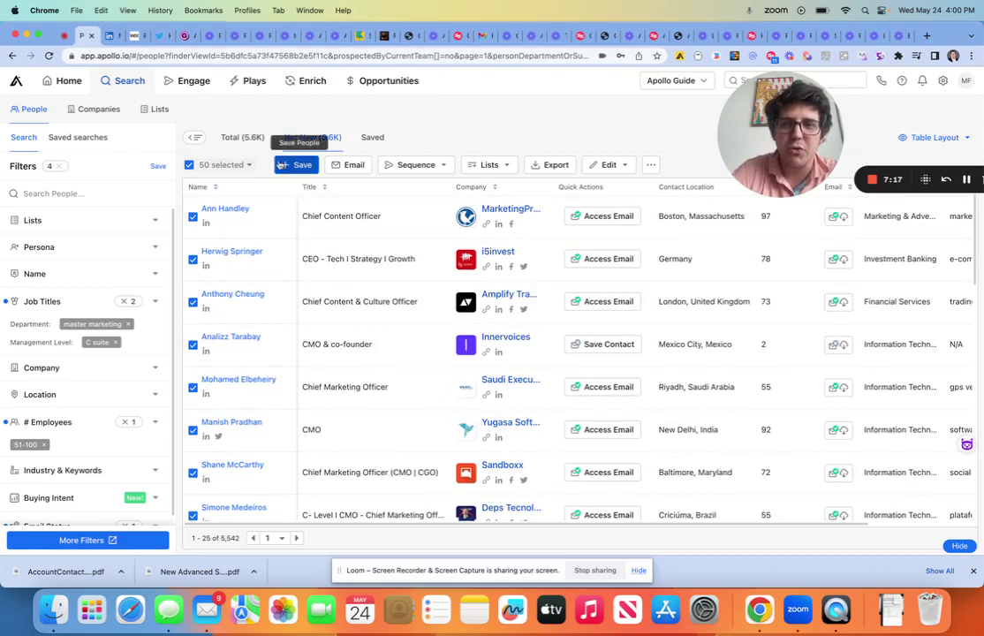
pyautogui.click(374, 137)
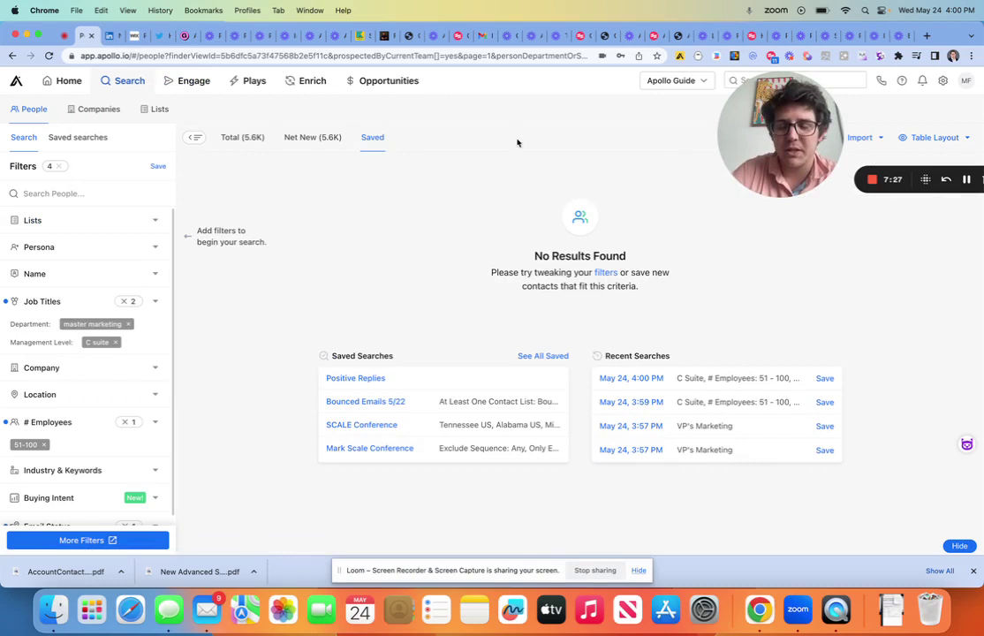
pyautogui.scroll(-5, 88, 298)
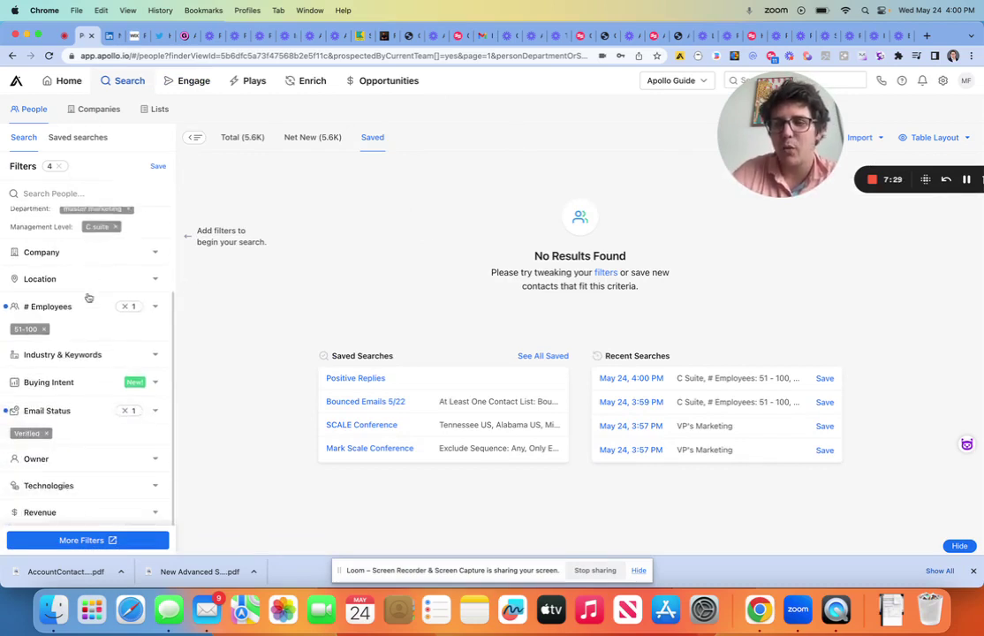
pyautogui.scroll(5, 88, 297)
pyautogui.scroll(-5, 89, 298)
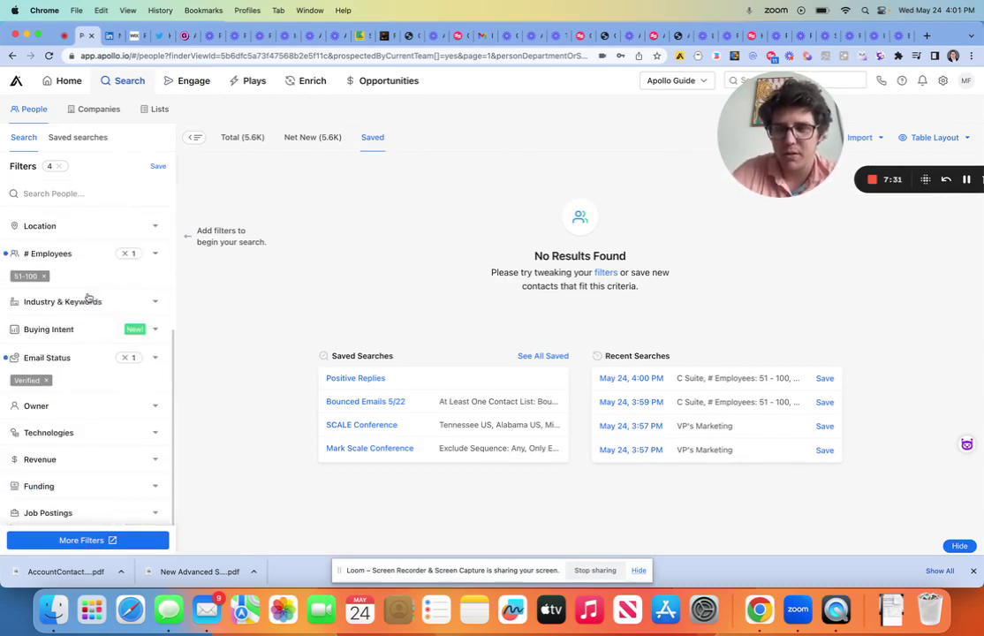
pyautogui.scroll(5, 88, 298)
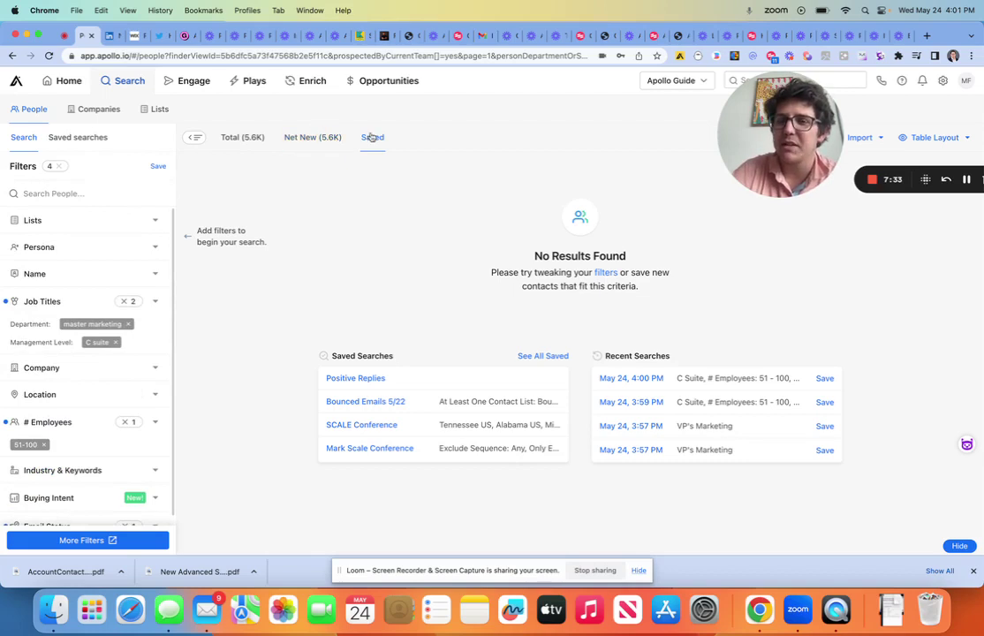